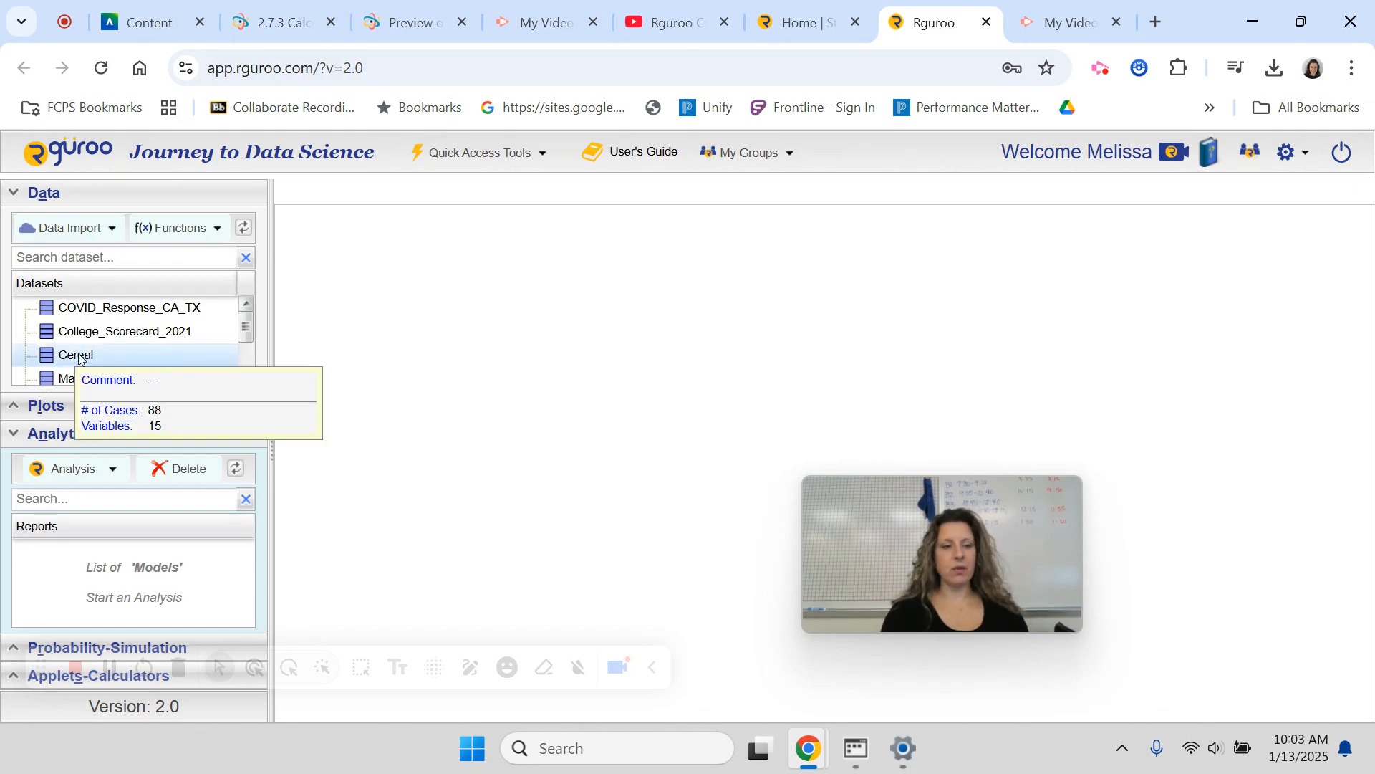
Open the Cereal dataset from the list of available datasets
{"action": "left_click", "coordinate": [18, 194]}
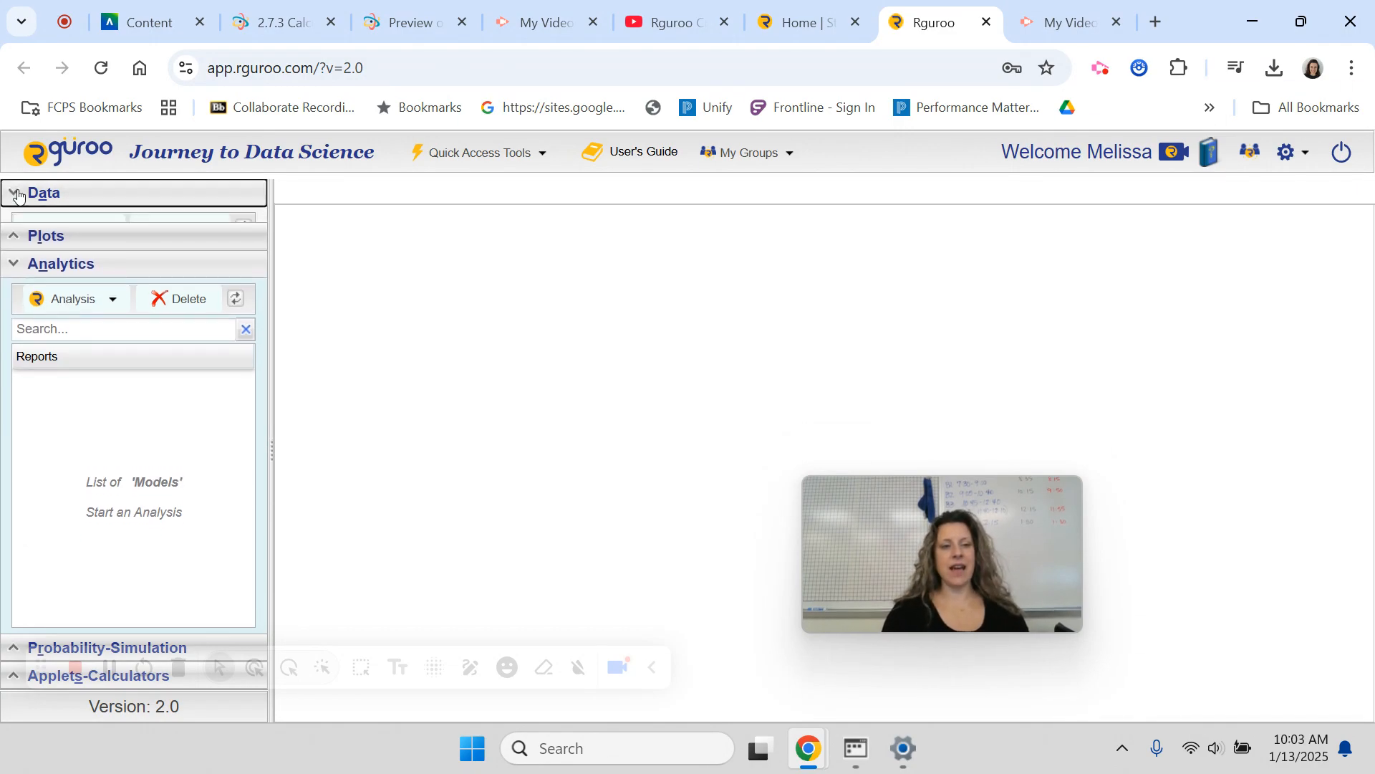
{"action": "left_click", "coordinate": [18, 194]}
{"action": "mouse_move", "coordinate": [81, 358]}
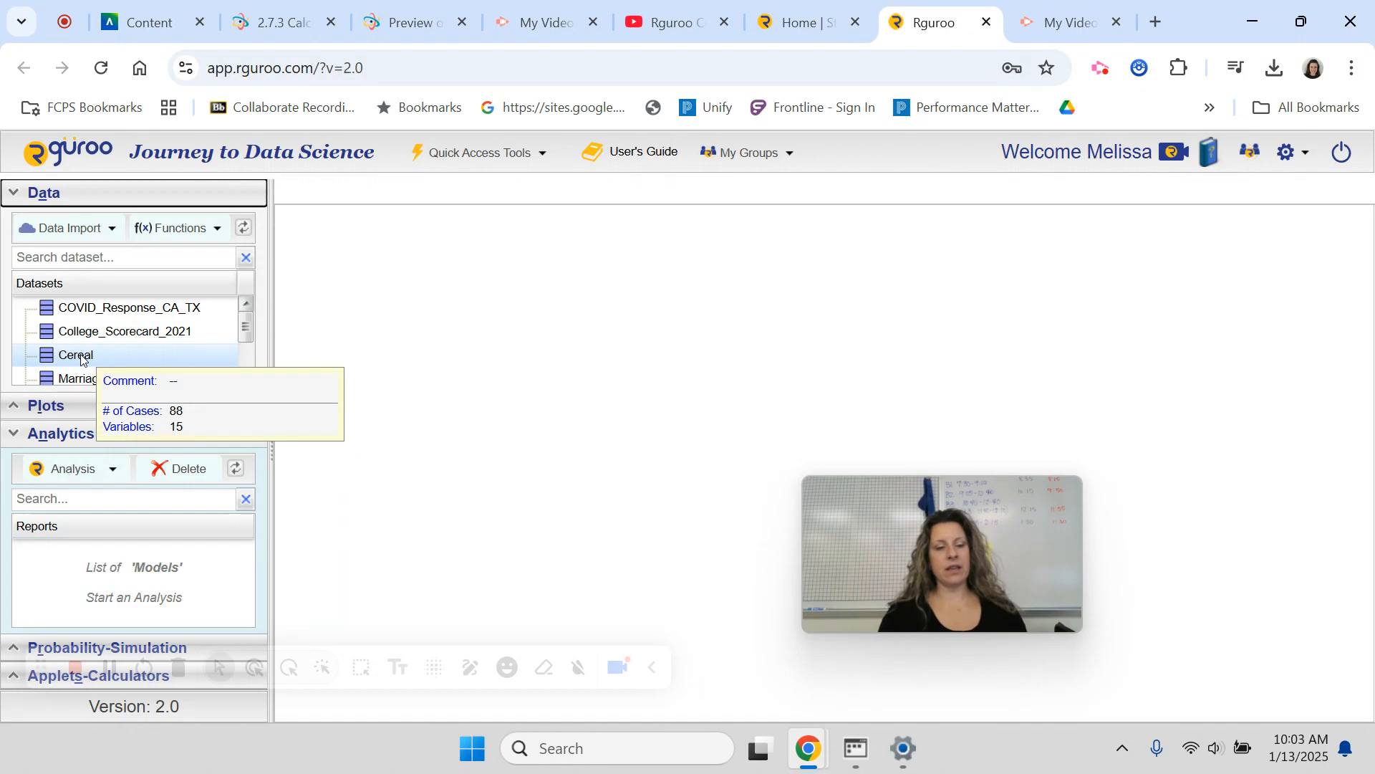
{"action": "double_click", "coordinate": [81, 356]}
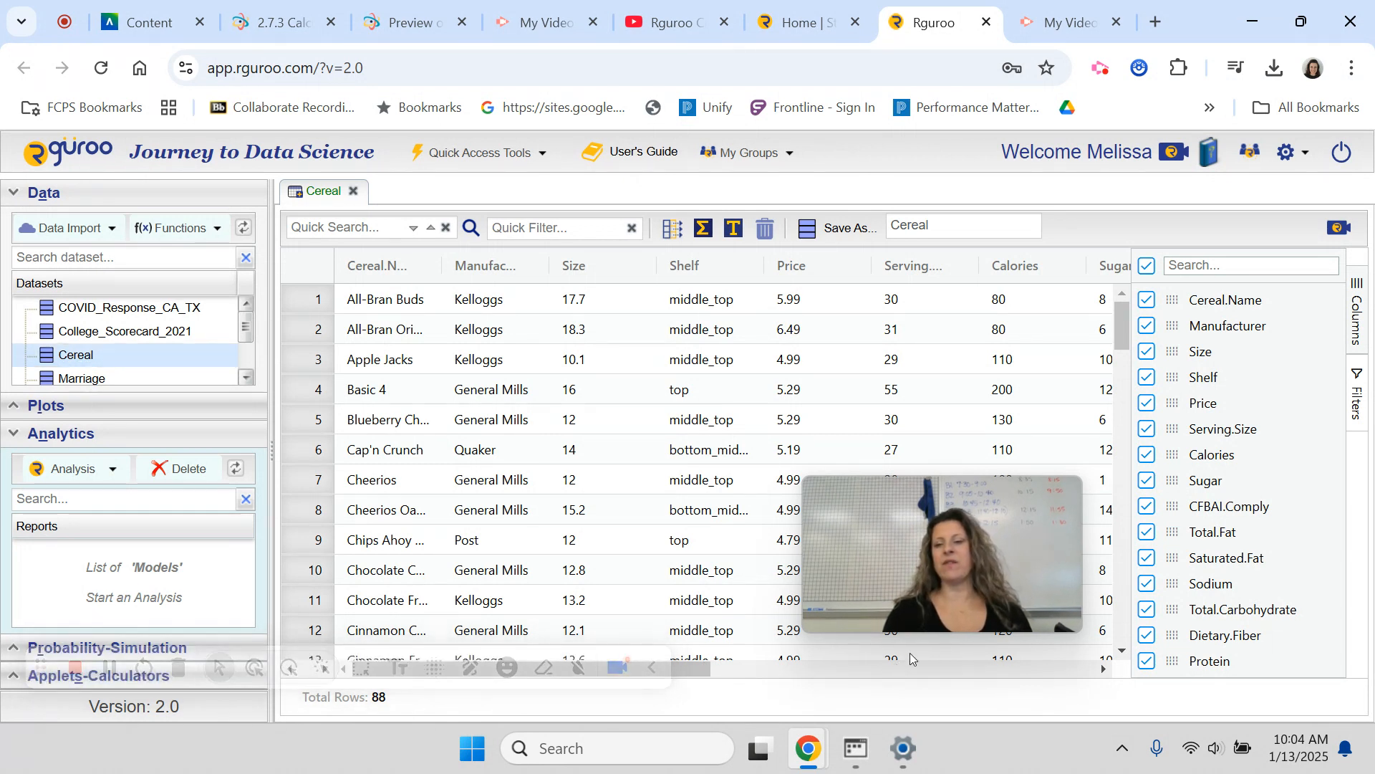
Look through the columns and rows of the Cereal dataset, examining the values in the CFBAI.Comply column
{"action": "scroll", "coordinate": [897, 668], "scroll_direction": "right", "scroll_amount": 3}
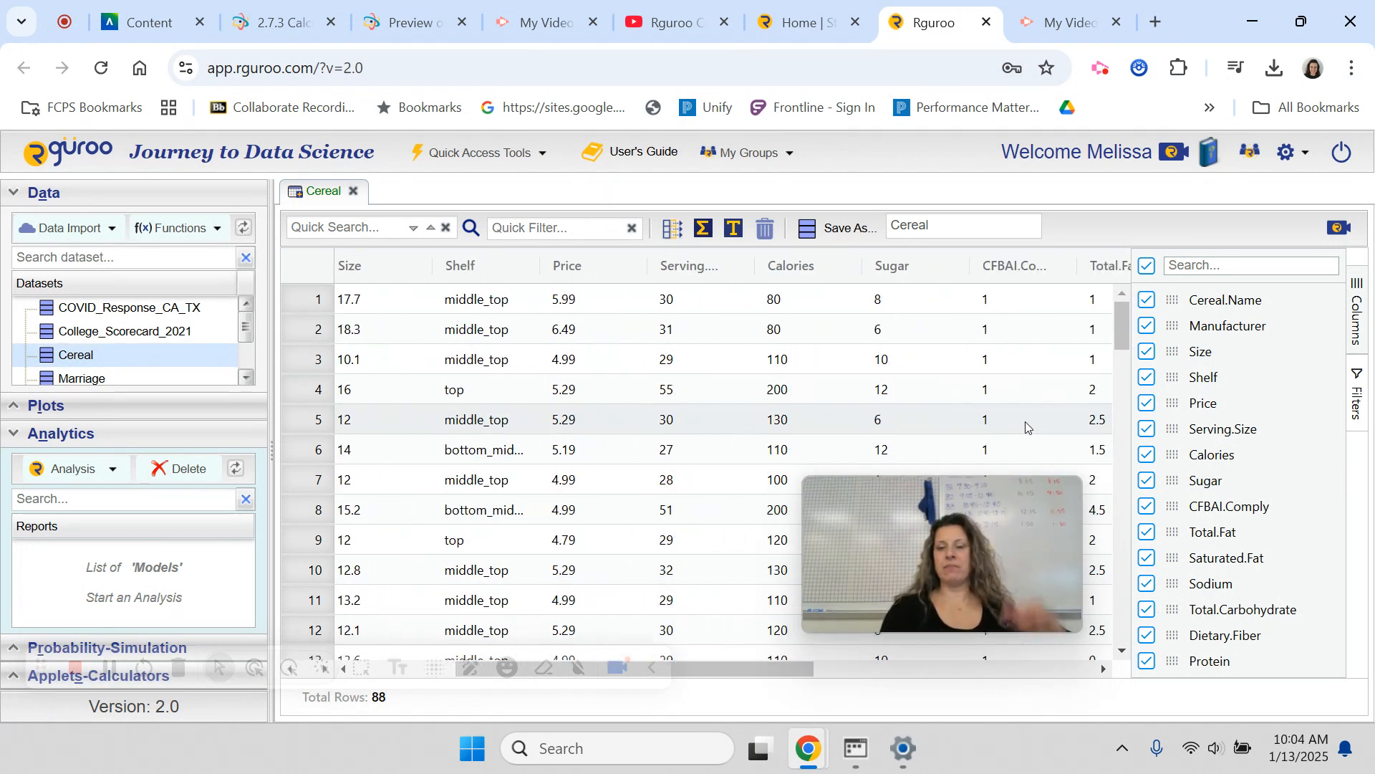
{"action": "scroll", "coordinate": [1026, 427], "scroll_direction": "right", "scroll_amount": 5}
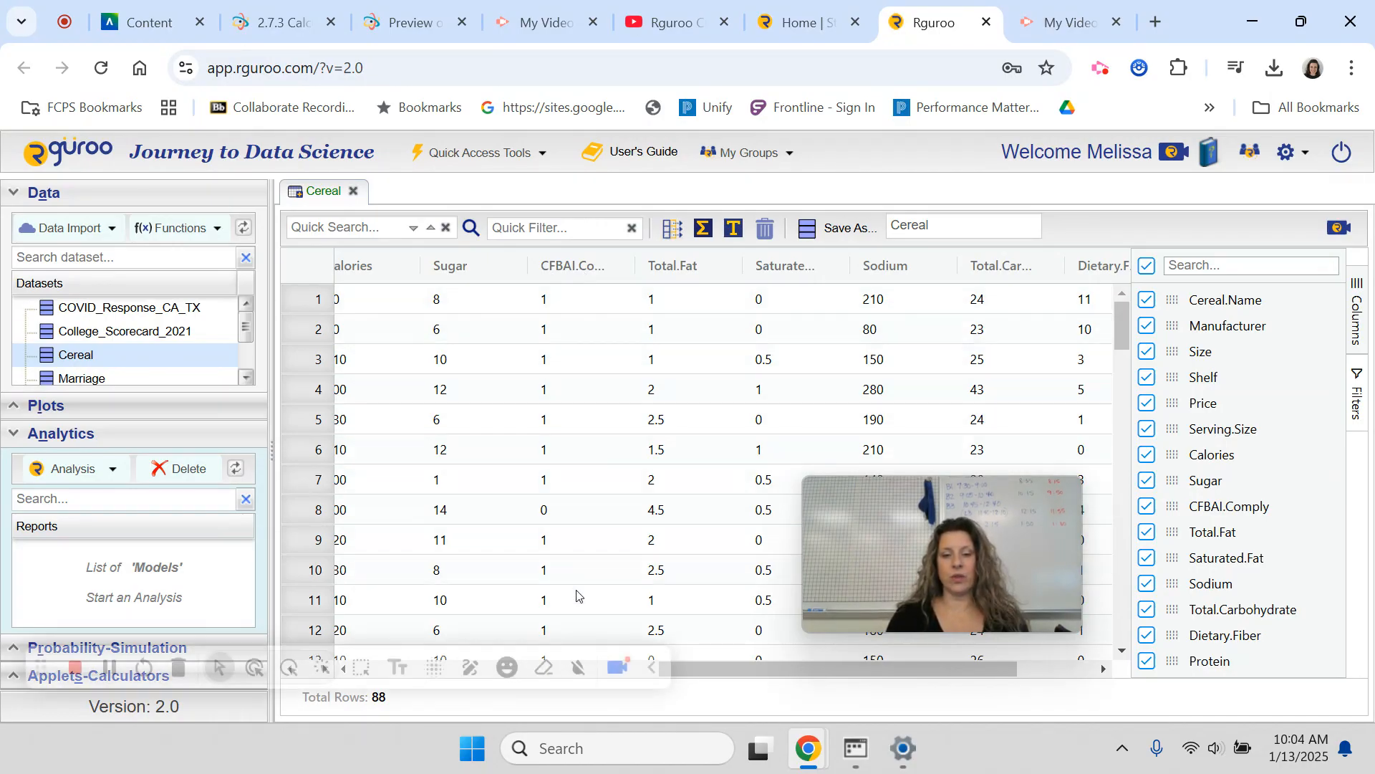
{"action": "scroll", "coordinate": [603, 467], "scroll_direction": "down", "scroll_amount": 1}
{"action": "scroll", "coordinate": [604, 470], "scroll_direction": "down", "scroll_amount": 10}
{"action": "scroll", "coordinate": [604, 469], "scroll_direction": "down", "scroll_amount": 8}
{"action": "scroll", "coordinate": [604, 469], "scroll_direction": "down", "scroll_amount": 5}
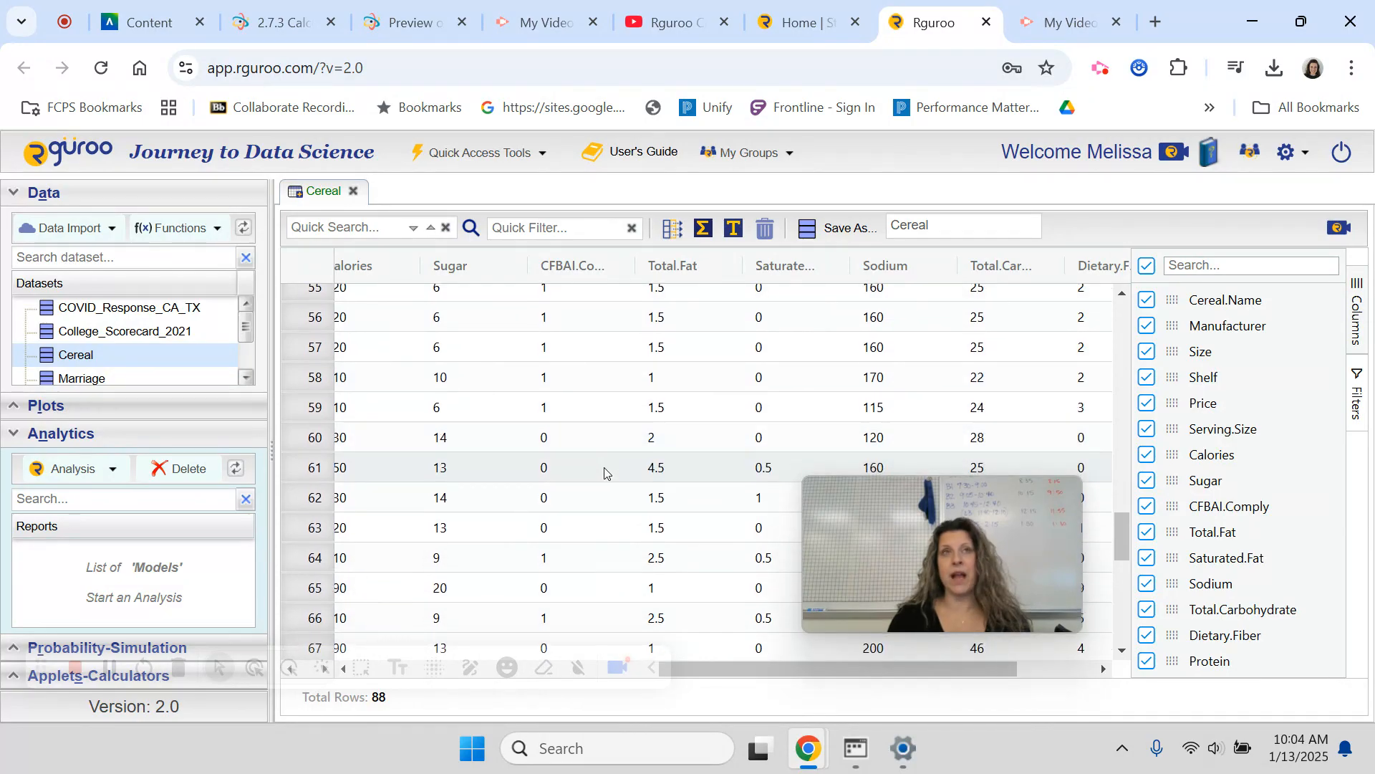
{"action": "scroll", "coordinate": [604, 471], "scroll_direction": "down", "scroll_amount": 5}
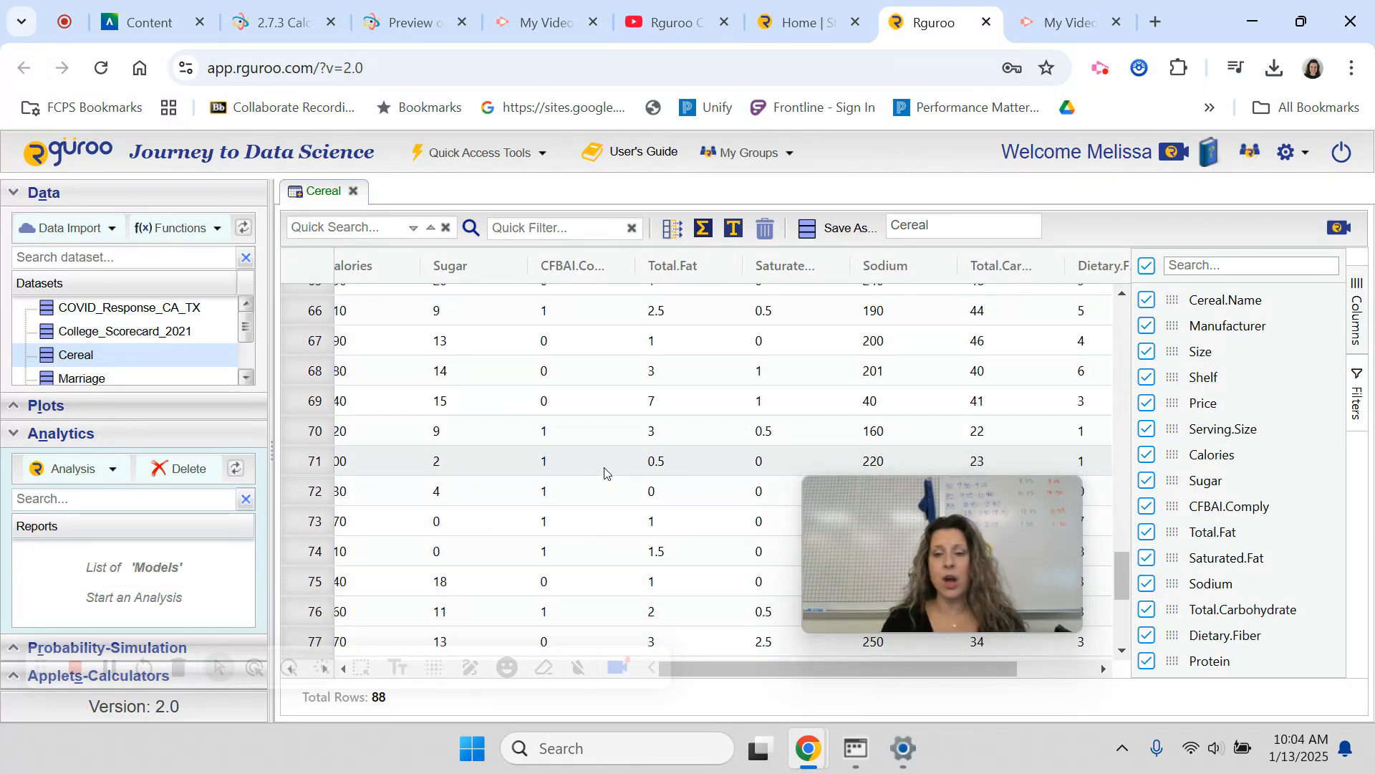
{"action": "scroll", "coordinate": [604, 472], "scroll_direction": "up", "scroll_amount": 20}
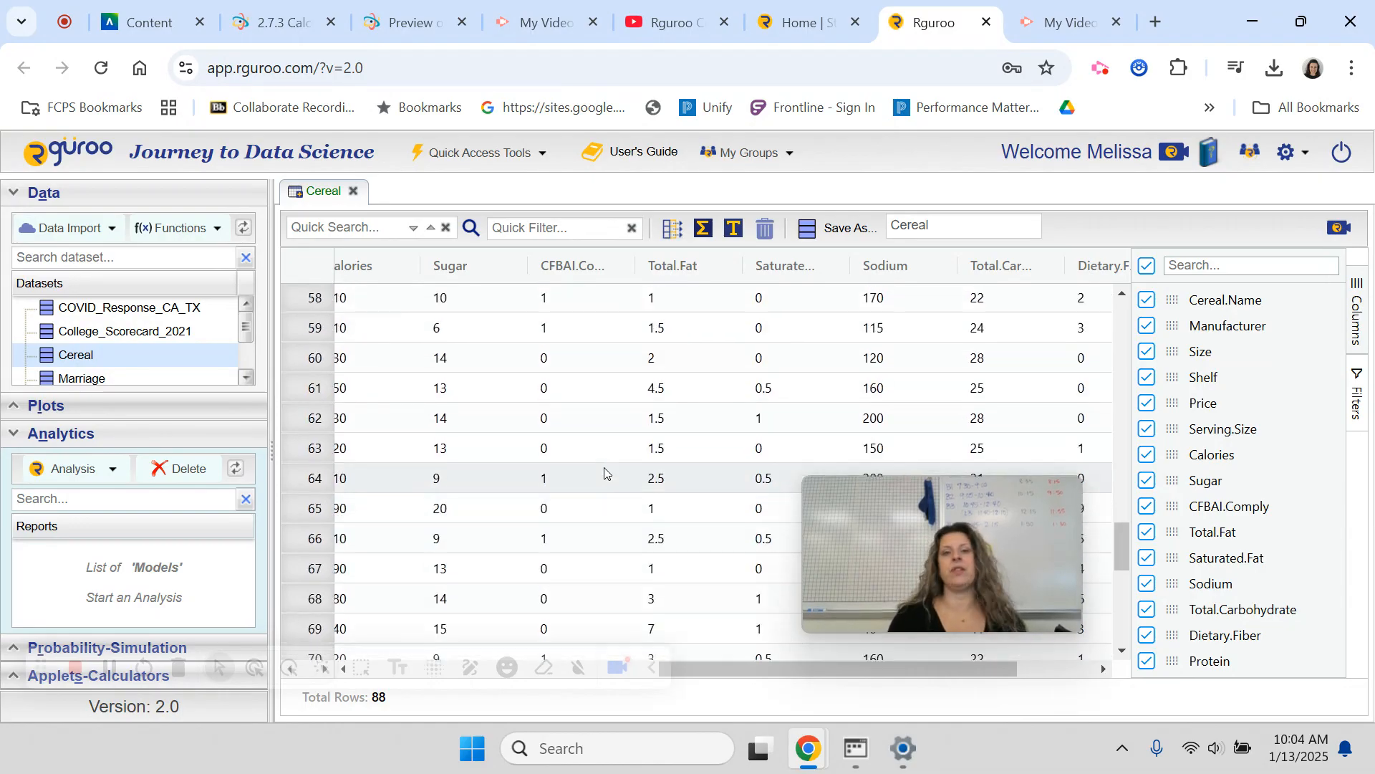
{"action": "scroll", "coordinate": [604, 471], "scroll_direction": "up", "scroll_amount": 6}
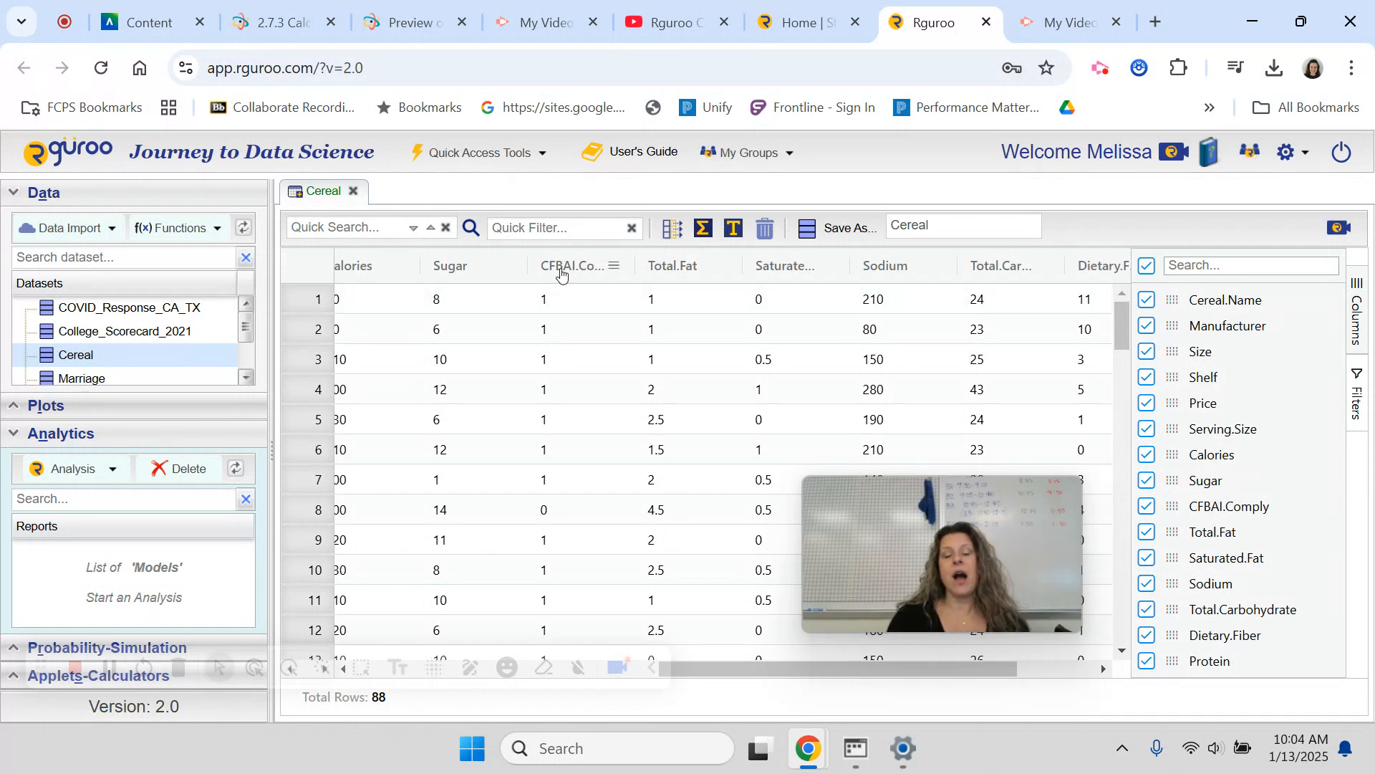
Change the type of the CFBAI.Comply variable to Nominal in the dataset's variable properties
{"action": "left_click", "coordinate": [681, 237]}
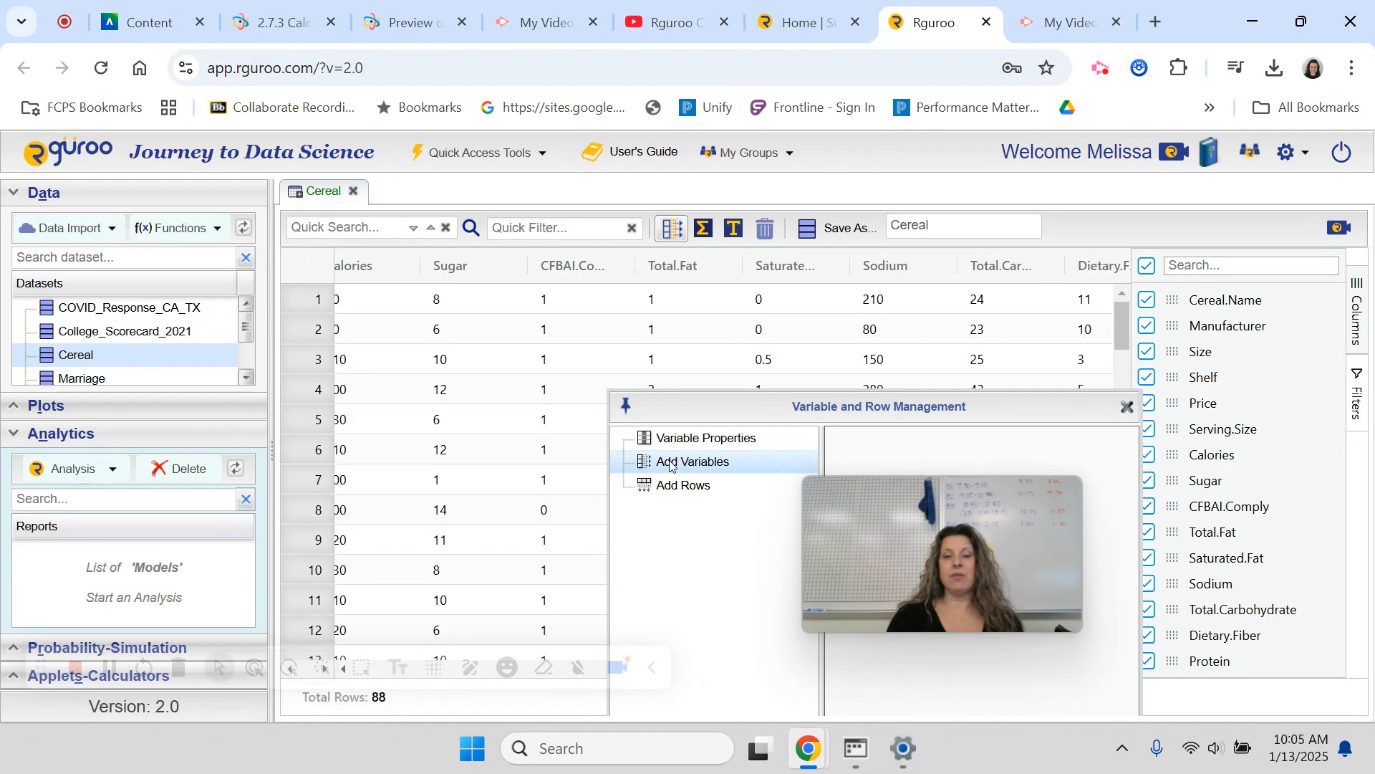
{"action": "left_click", "coordinate": [702, 439]}
{"action": "left_click_drag", "start_coordinate": [748, 413], "coordinate": [334, 71]}
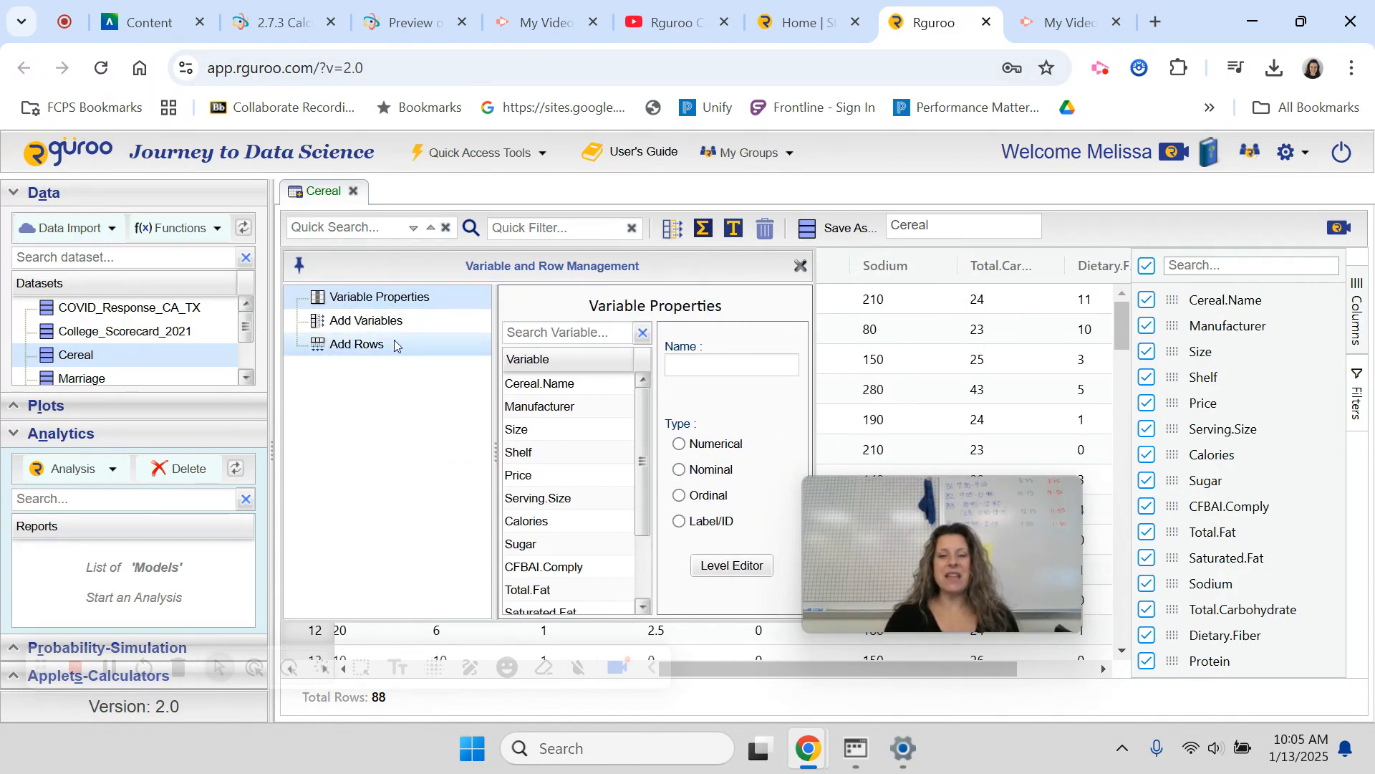
{"action": "left_click", "coordinate": [589, 571]}
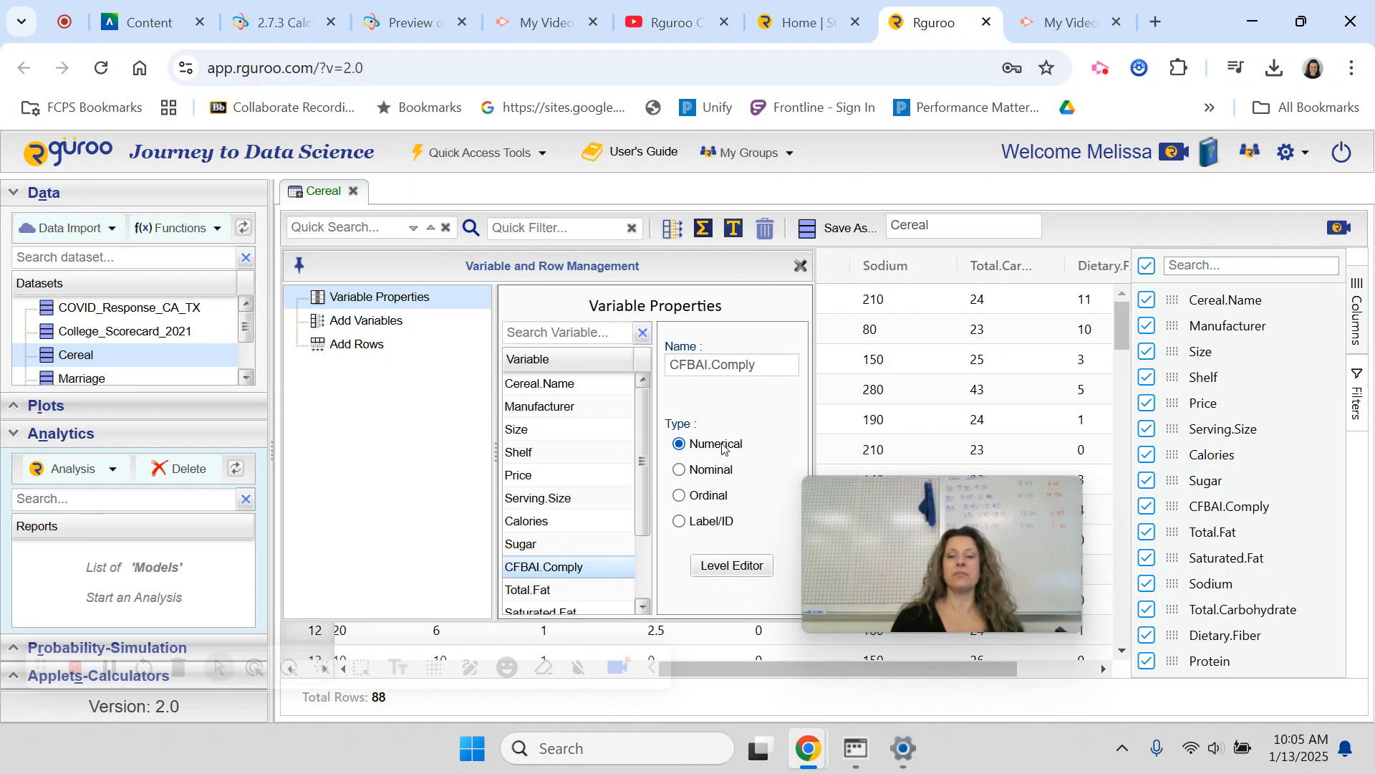
{"action": "left_click", "coordinate": [704, 477]}
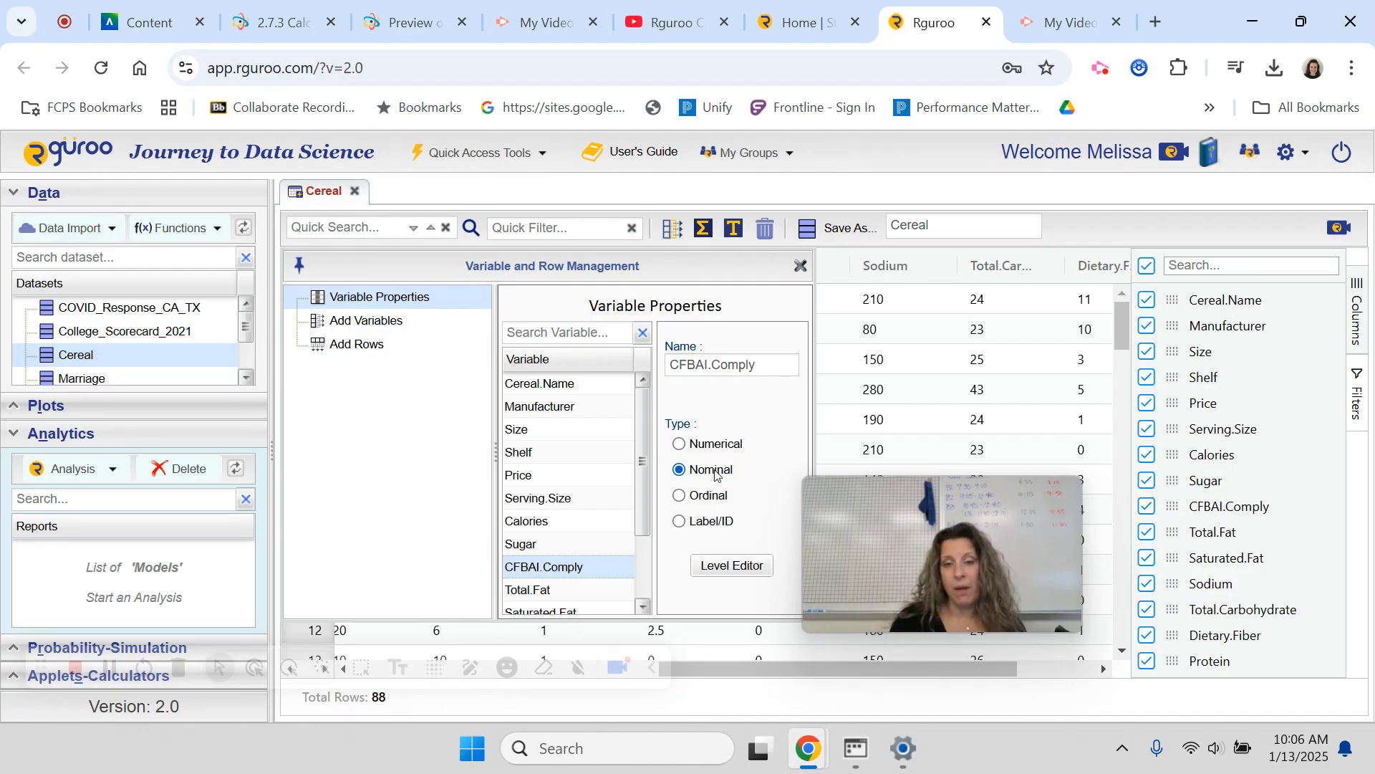
Label the CFBAI.Comply levels in the Level Editor, with 1 as Yes and 0 as No
{"action": "left_click", "coordinate": [738, 571]}
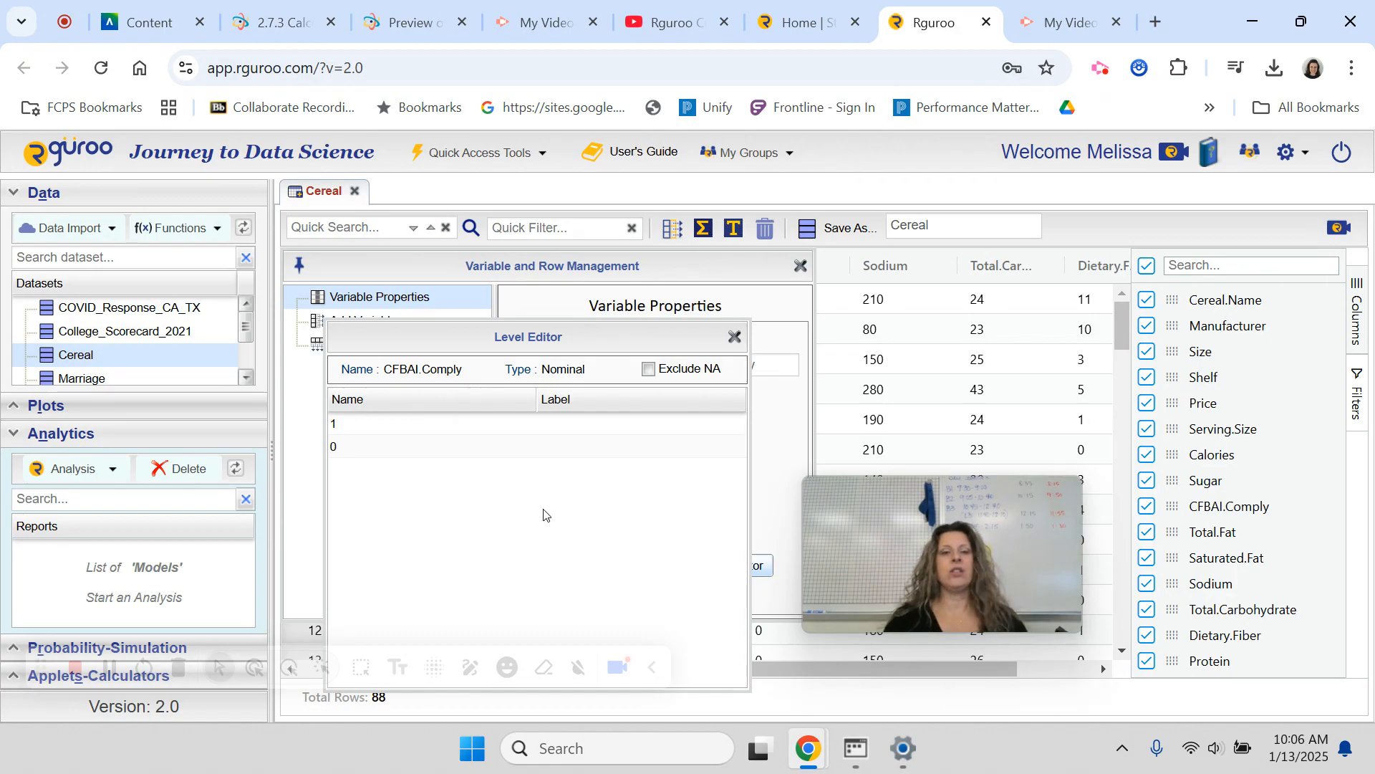
{"action": "left_click", "coordinate": [575, 429]}
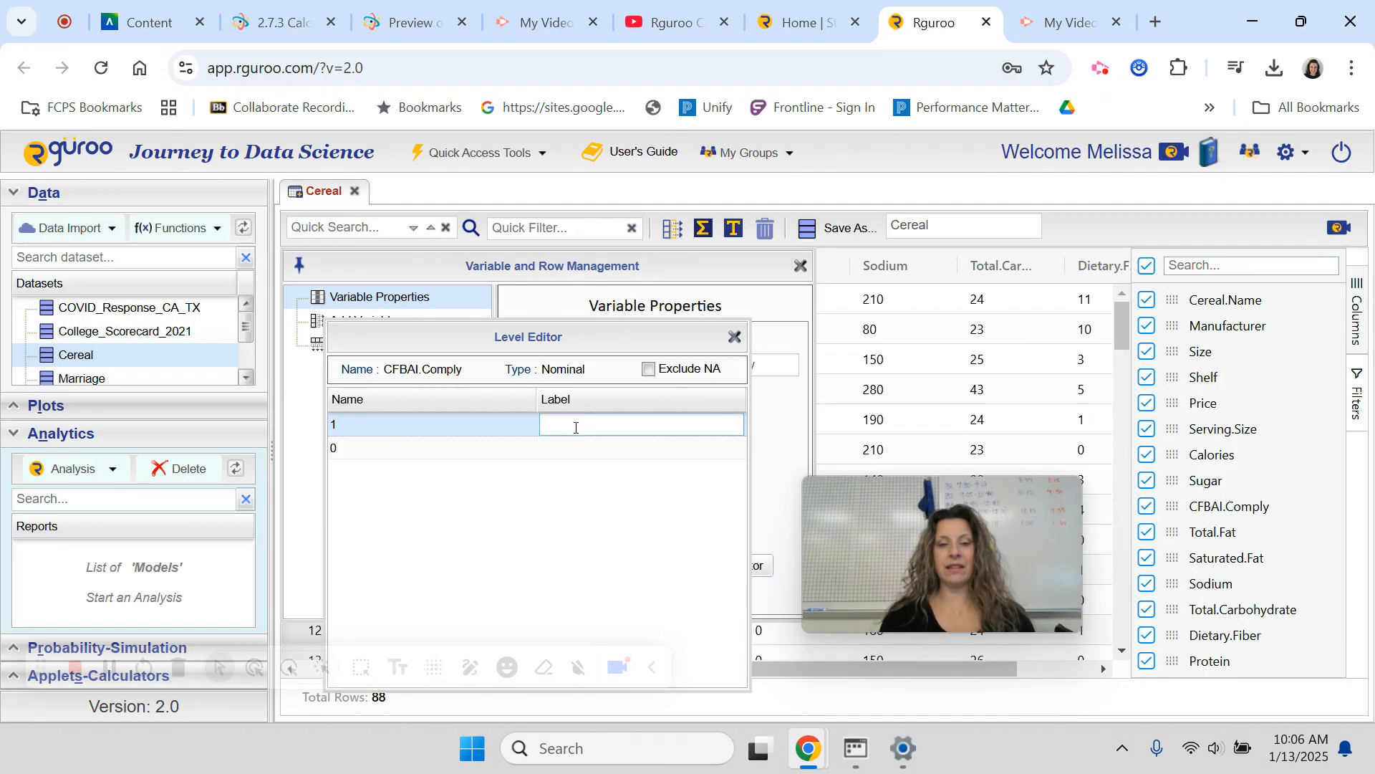
{"action": "type", "text": "Yes"}
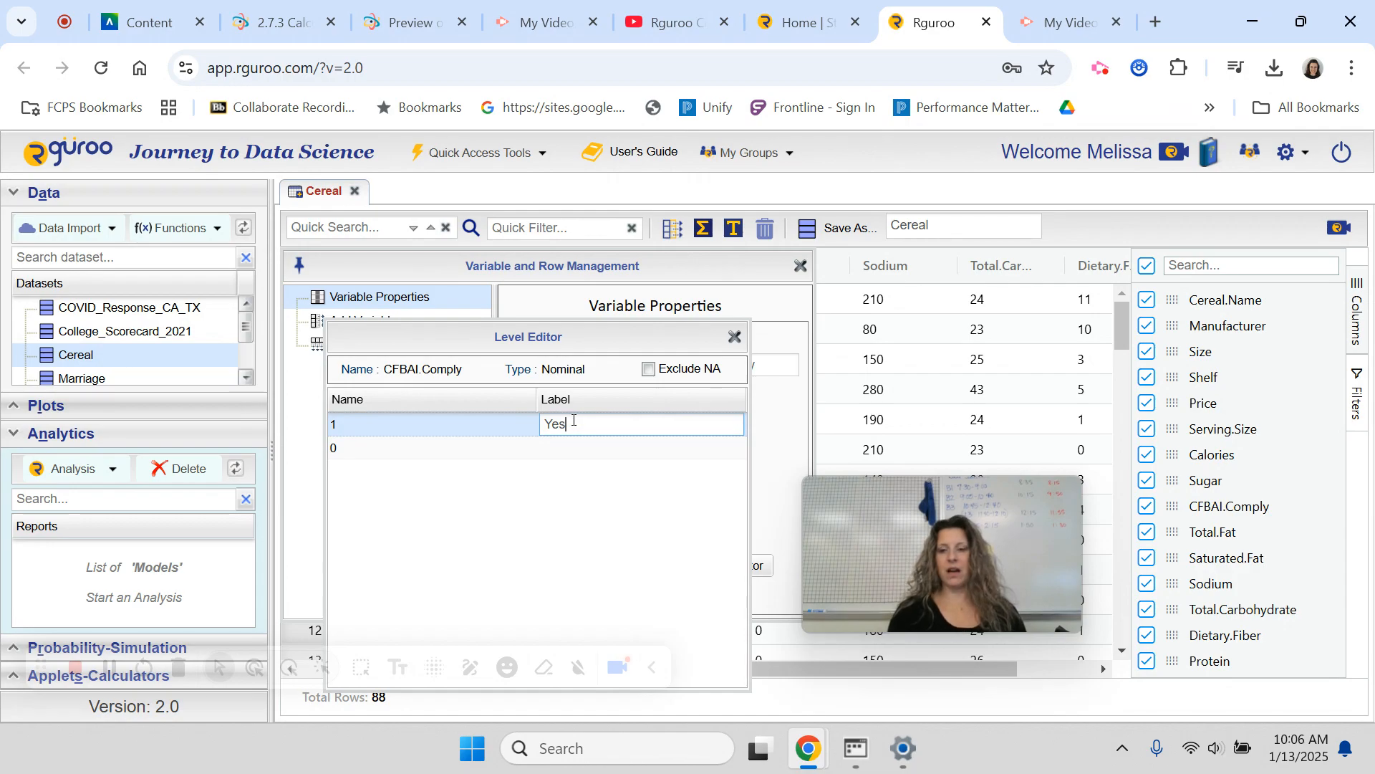
{"action": "key", "text": "Return"}
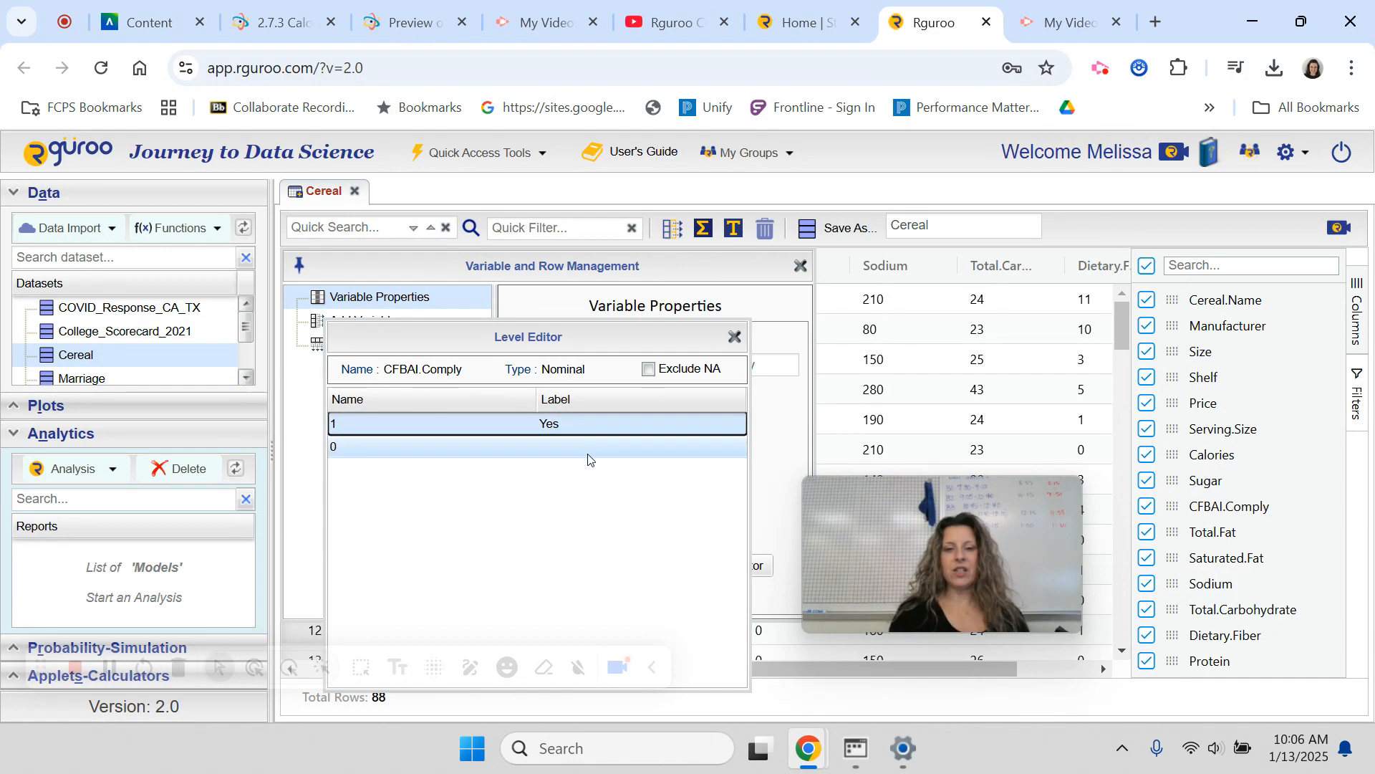
{"action": "double_click", "coordinate": [580, 449]}
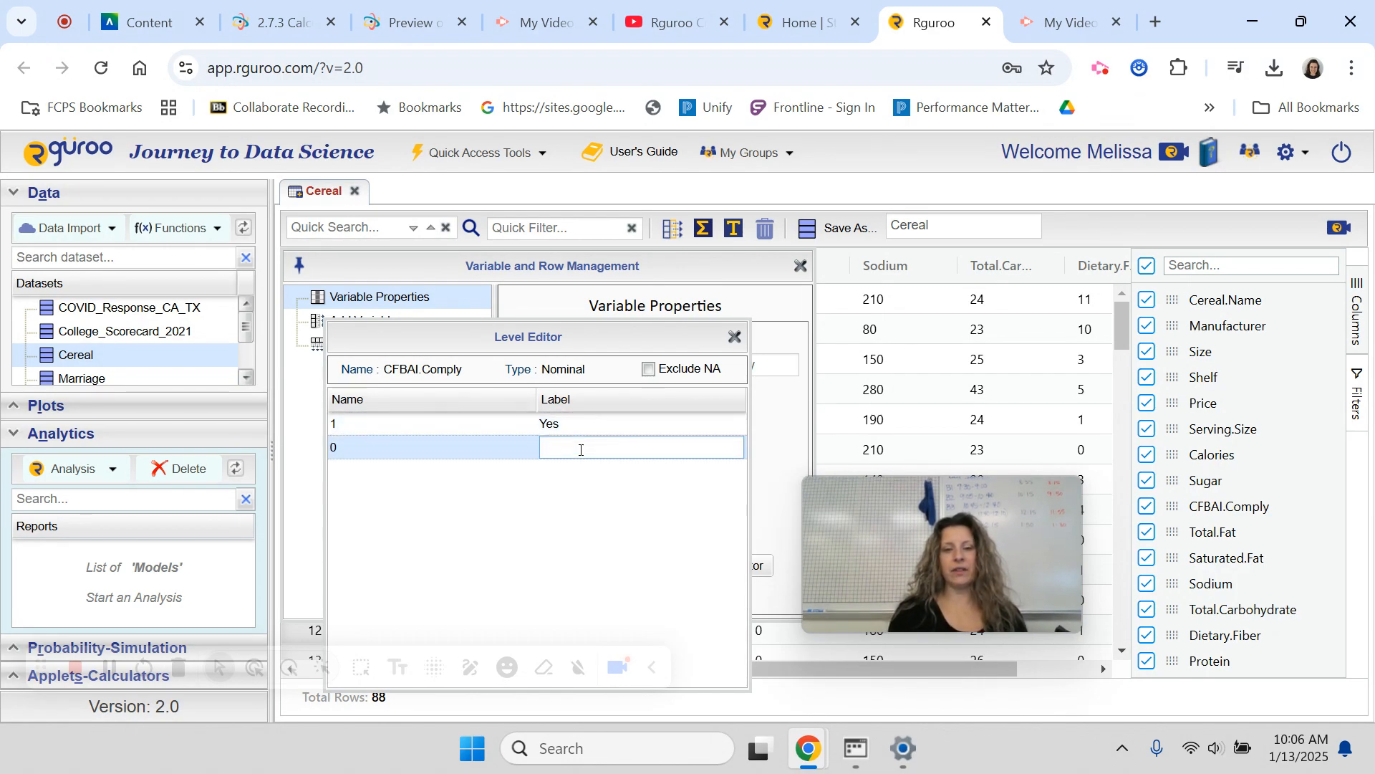
{"action": "type", "text": "No"}
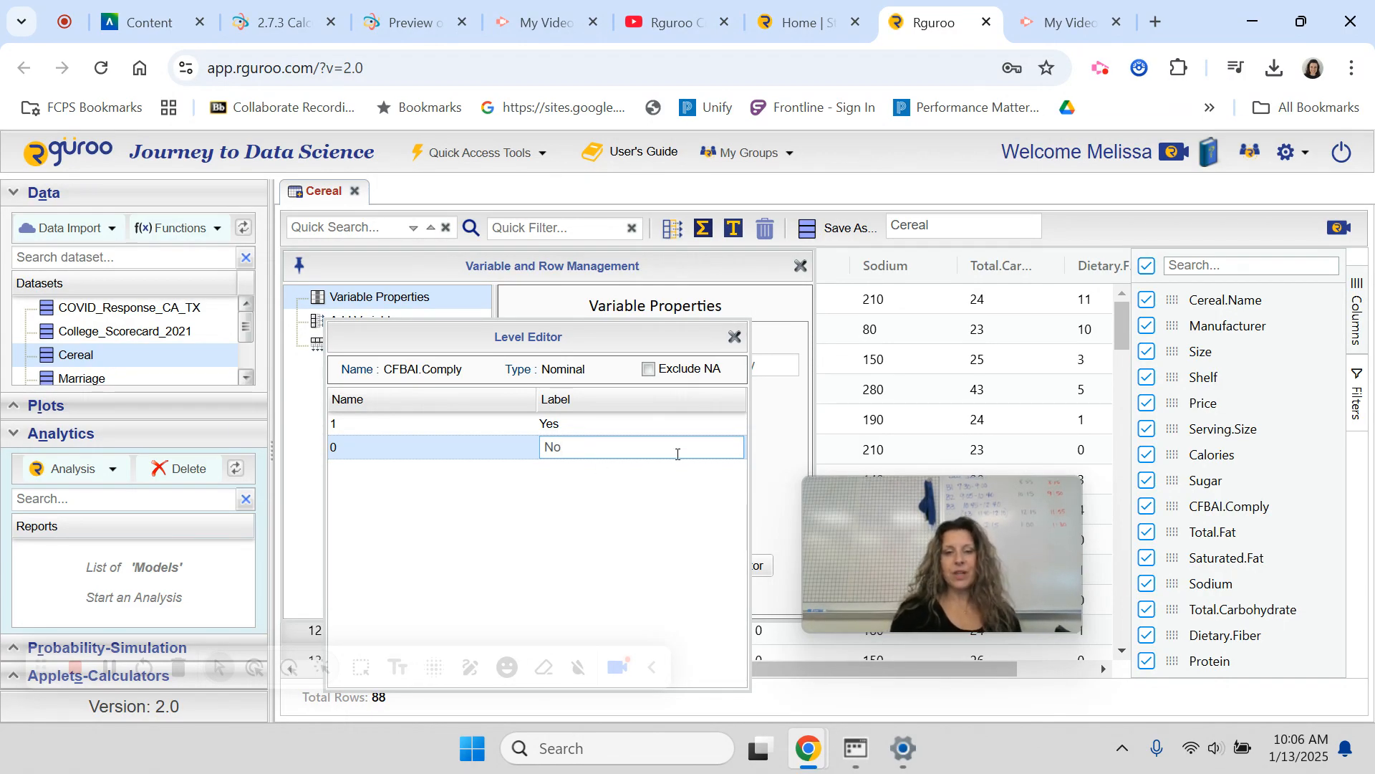
Close the level and variable editors and save the dataset under the name Cereal
{"action": "left_click", "coordinate": [736, 336]}
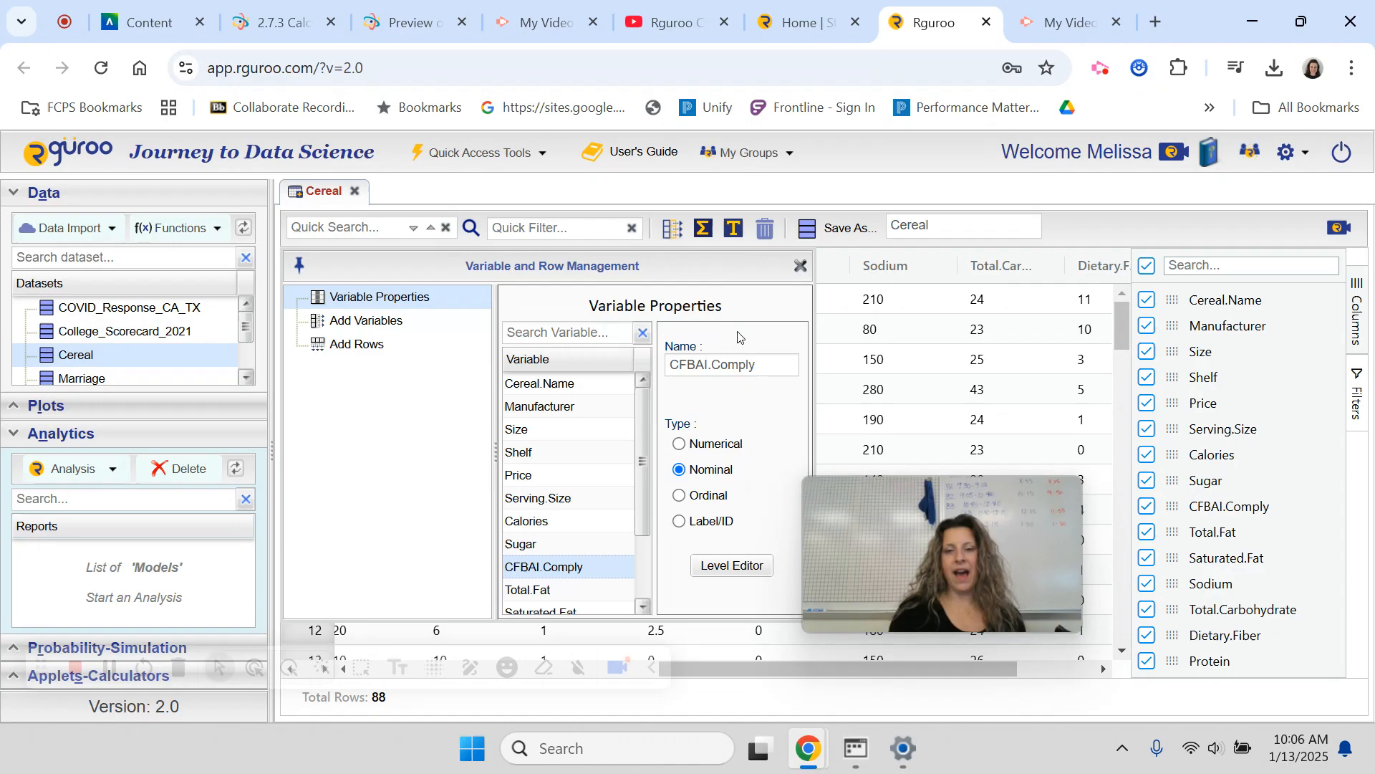
{"action": "left_click", "coordinate": [801, 270]}
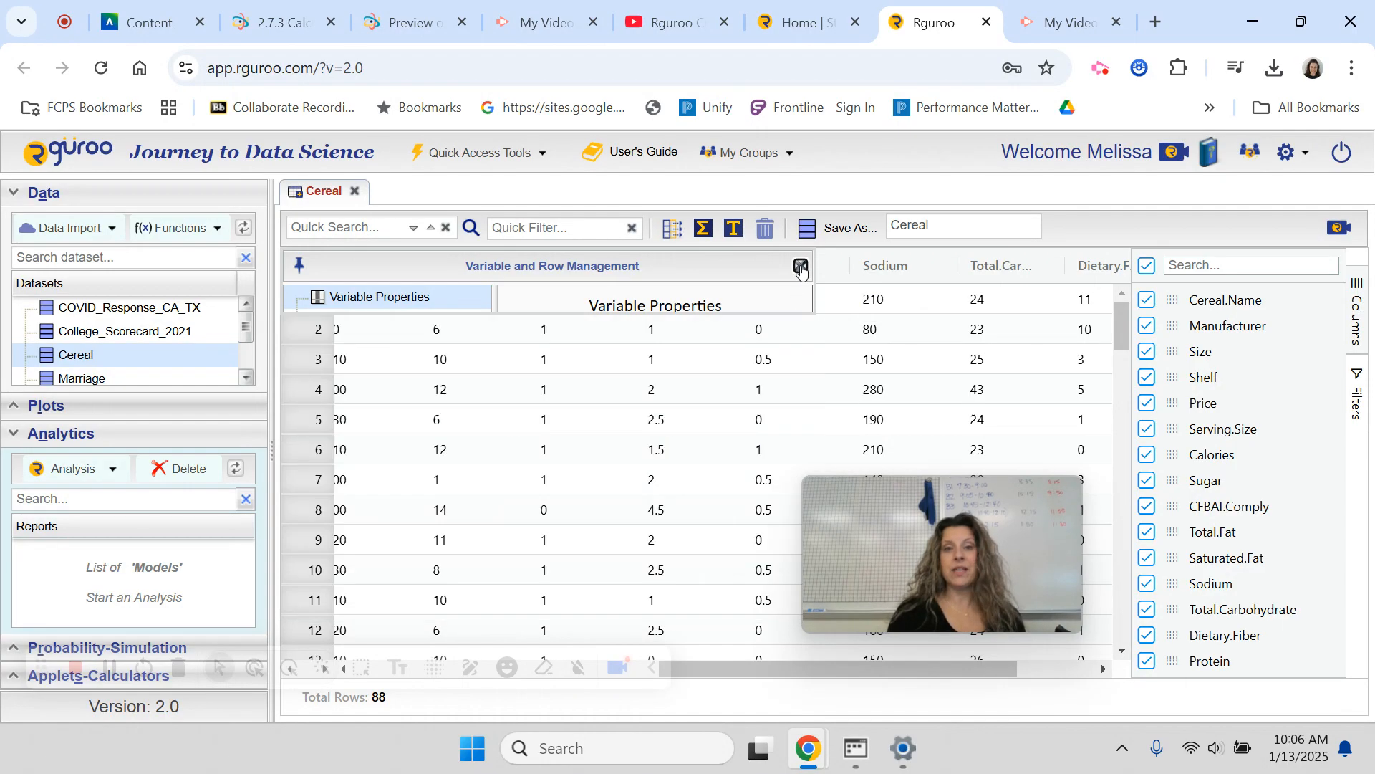
{"action": "left_click", "coordinate": [844, 229]}
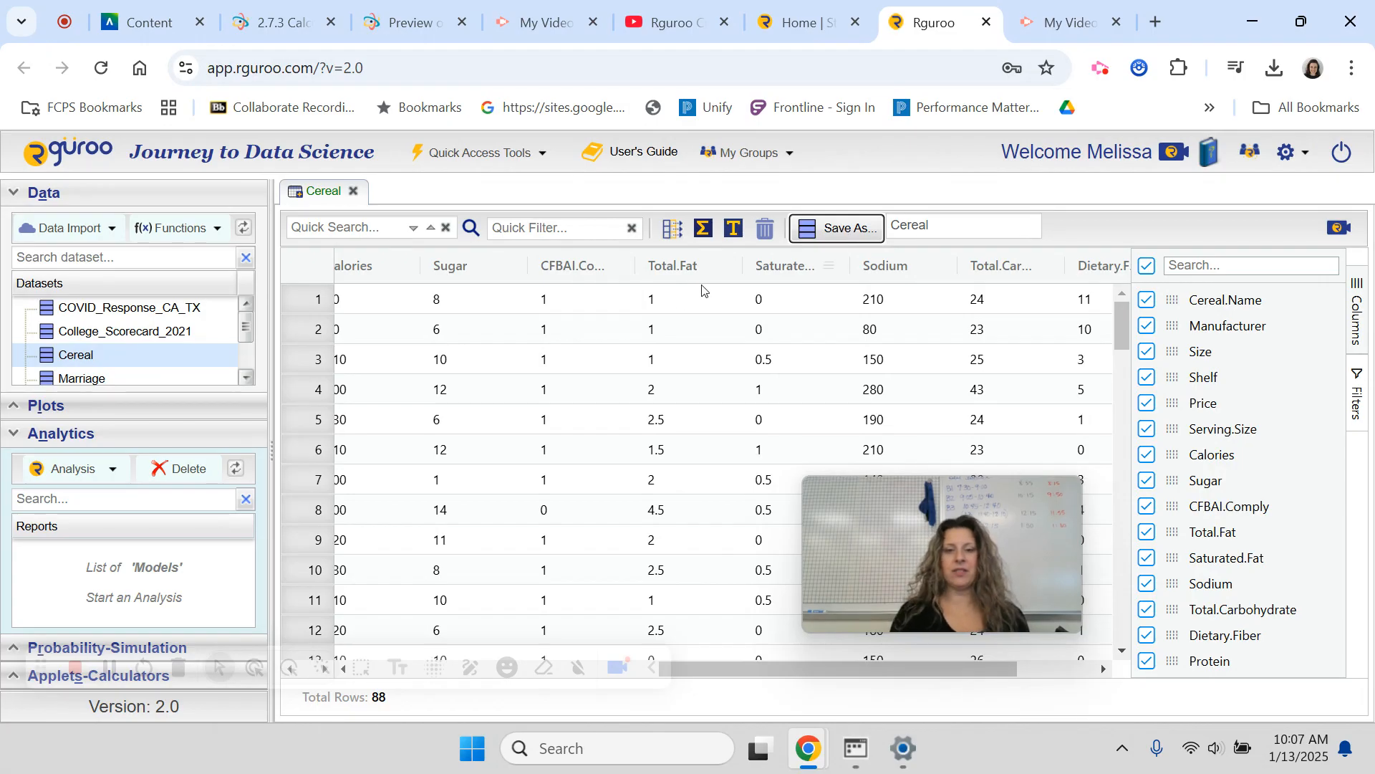
Close the Cereal dataset and reopen it
{"action": "left_click", "coordinate": [353, 192]}
{"action": "left_click", "coordinate": [69, 361]}
{"action": "double_click", "coordinate": [69, 362]}
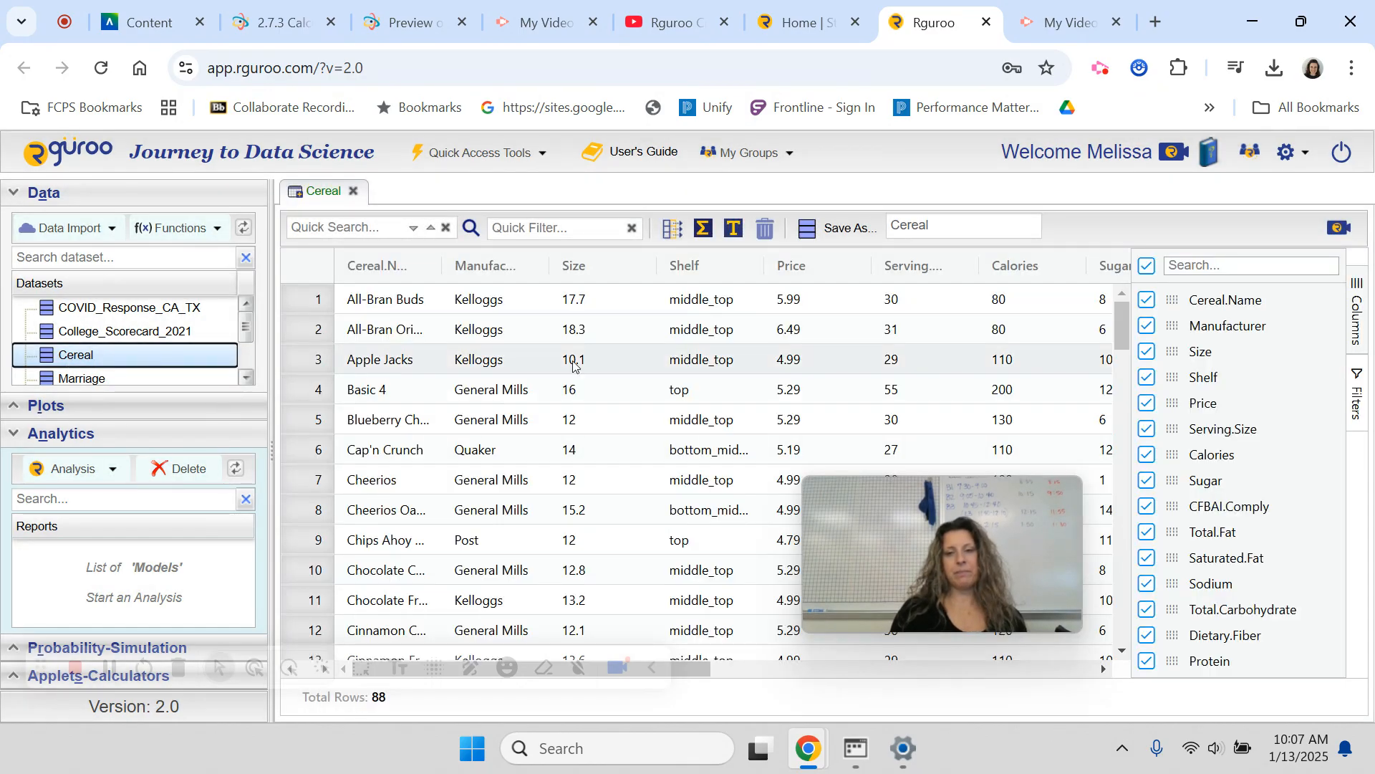
Check the saved variable type and level labels of CFBAI.Comply, closing the editors when done
{"action": "left_click", "coordinate": [670, 230]}
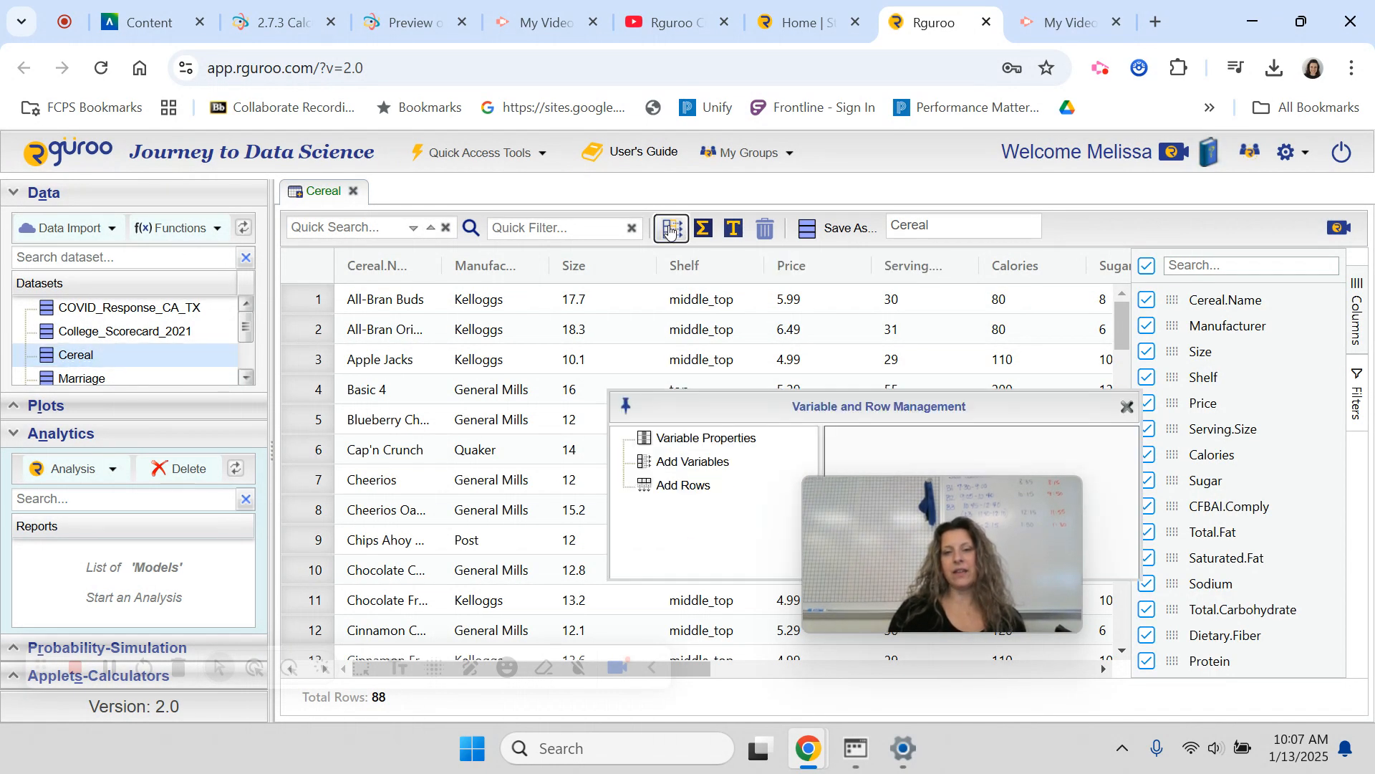
{"action": "left_click", "coordinate": [704, 438]}
{"action": "left_click_drag", "start_coordinate": [787, 406], "coordinate": [603, 123]}
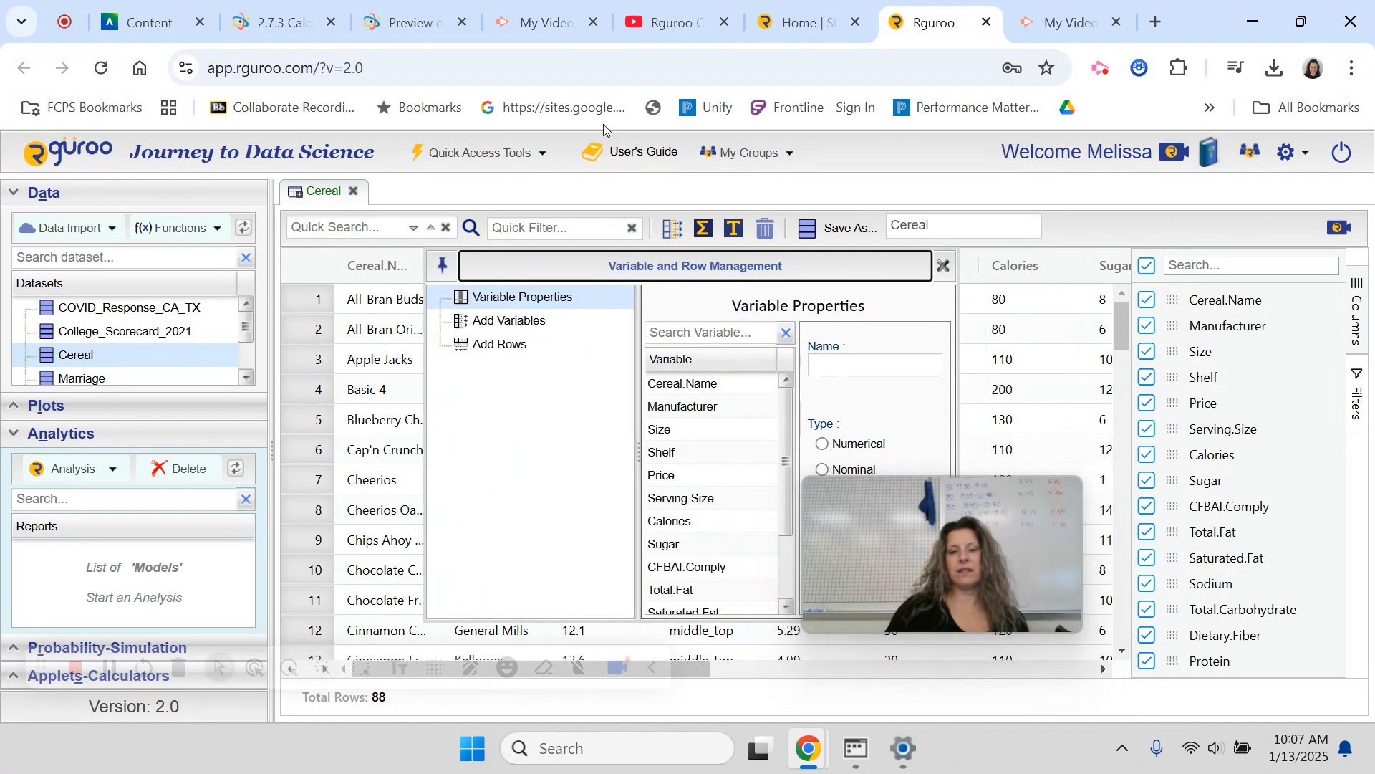
{"action": "left_click", "coordinate": [688, 568]}
{"action": "left_click_drag", "start_coordinate": [827, 259], "coordinate": [649, 272]}
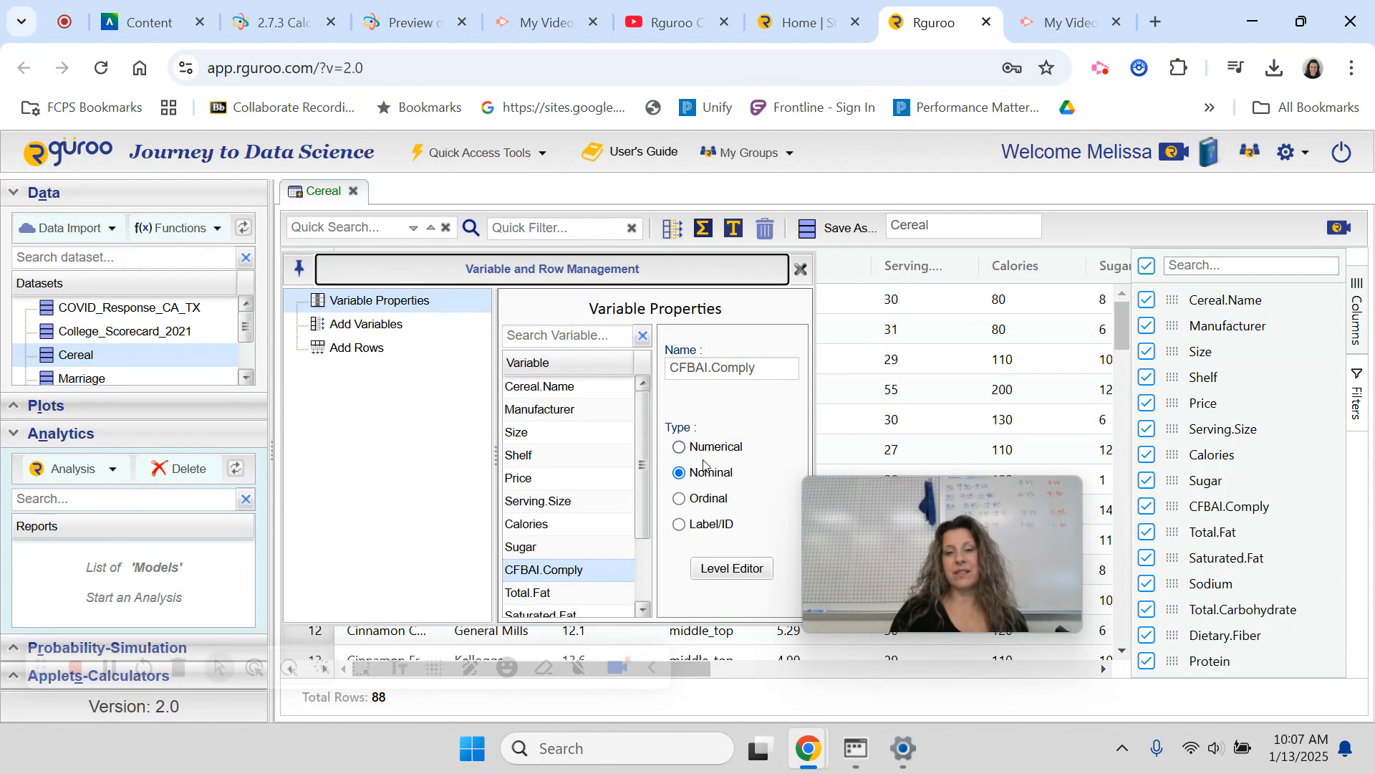
{"action": "left_click", "coordinate": [743, 568]}
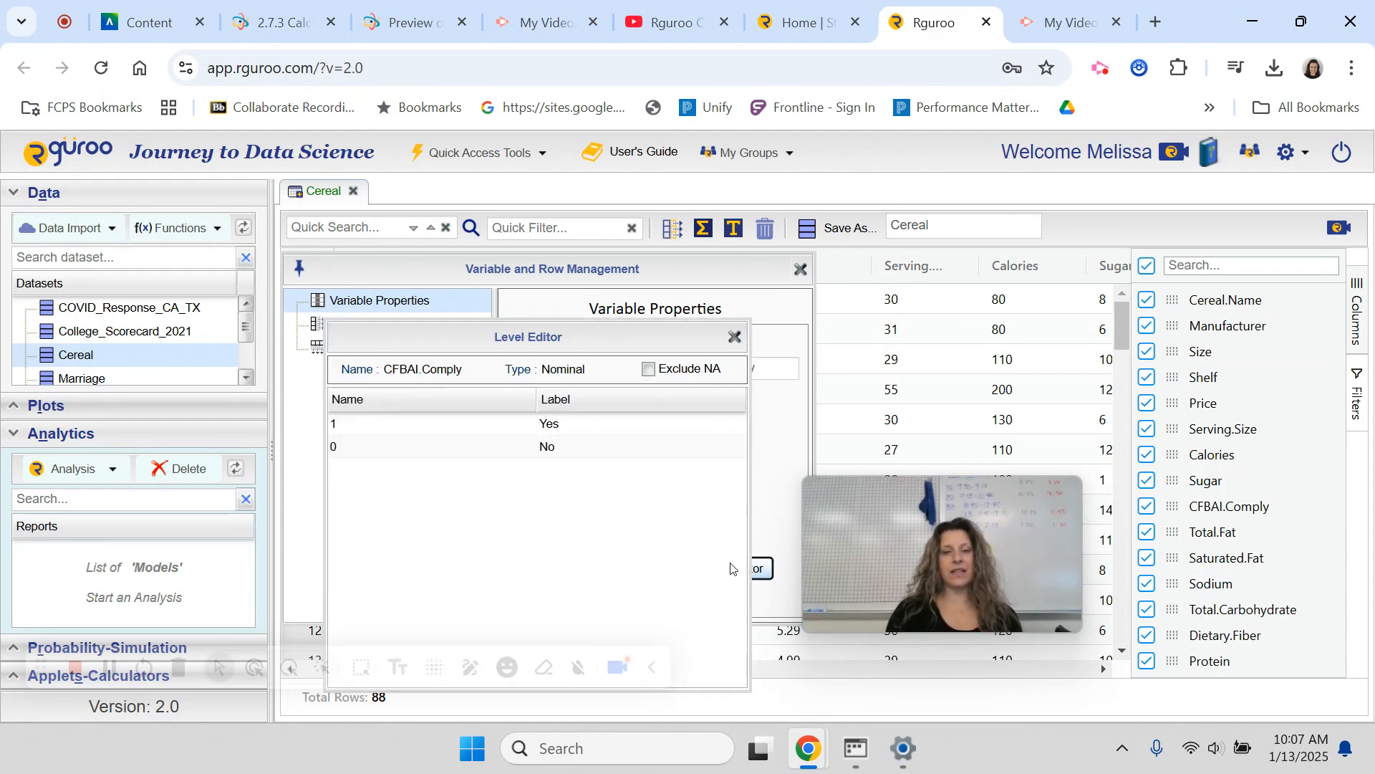
{"action": "left_click", "coordinate": [735, 336]}
{"action": "left_click", "coordinate": [800, 269]}
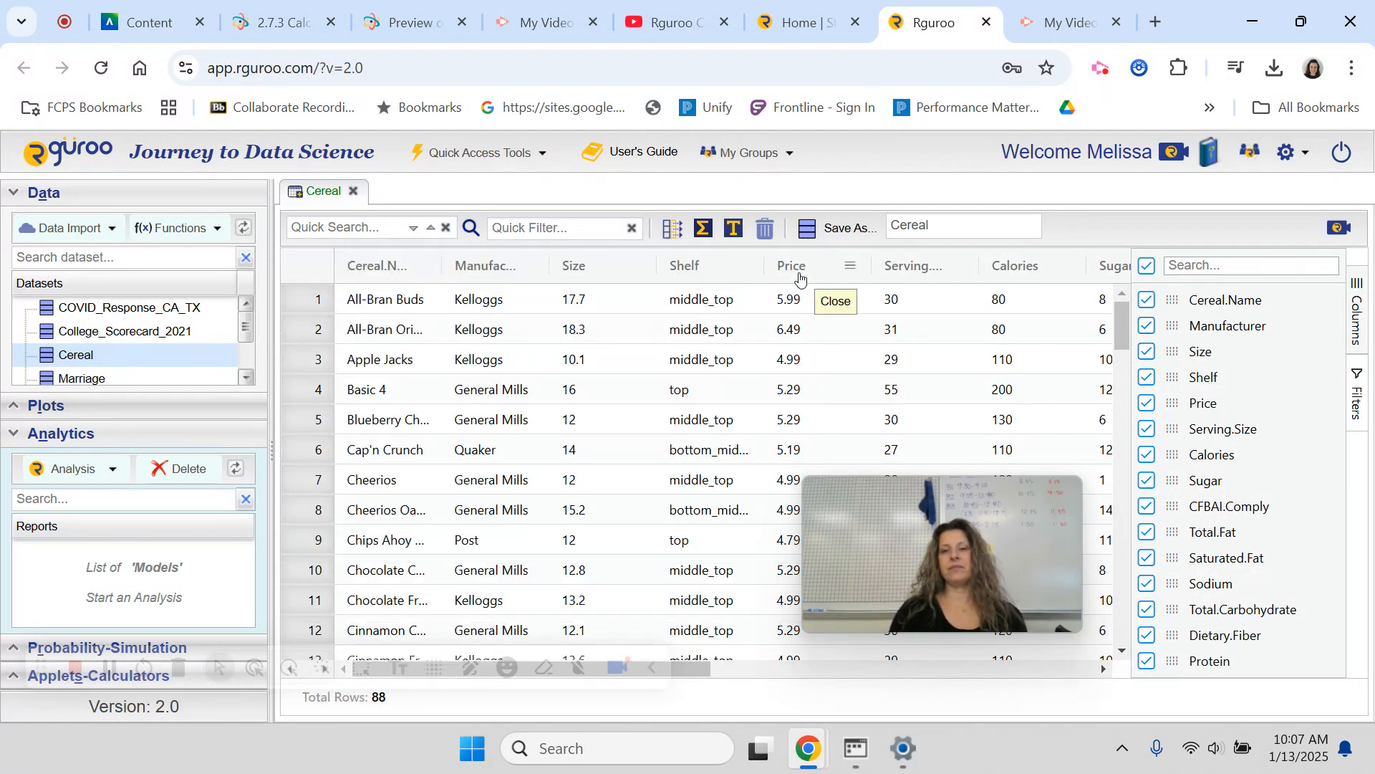
Open the Nominal Data dataset alongside the Cereal dataset
{"action": "scroll", "coordinate": [880, 392], "scroll_direction": "right", "scroll_amount": 8}
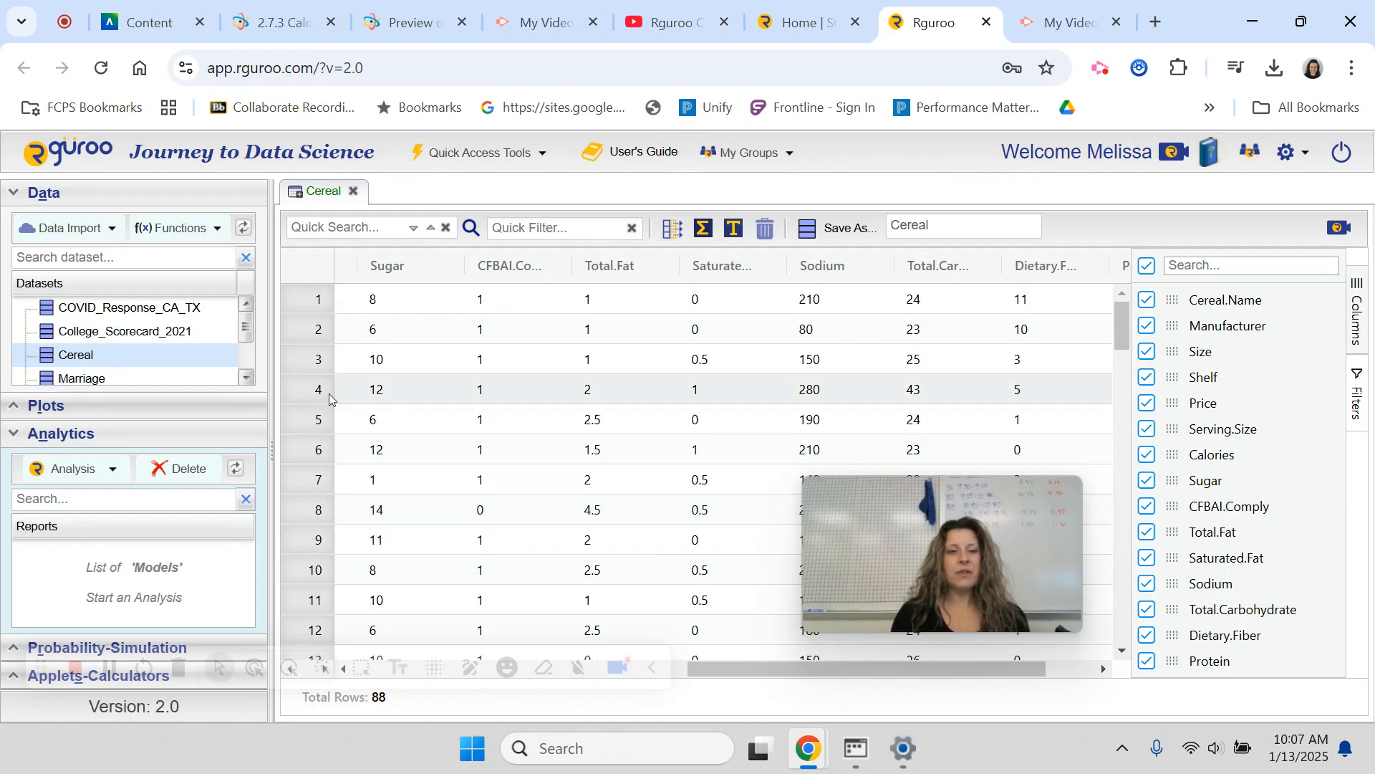
{"action": "scroll", "coordinate": [244, 378], "scroll_direction": "down", "scroll_amount": 3}
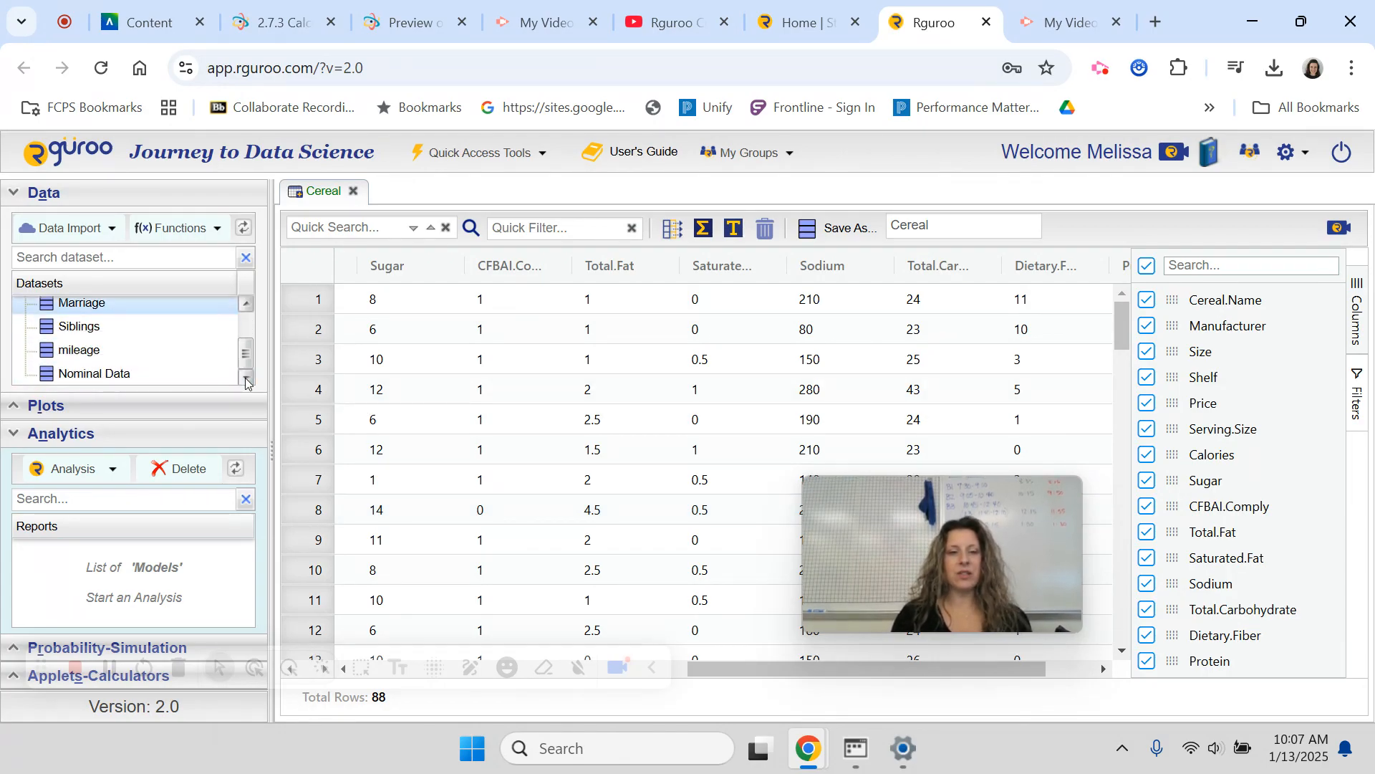
{"action": "mouse_move", "coordinate": [86, 374]}
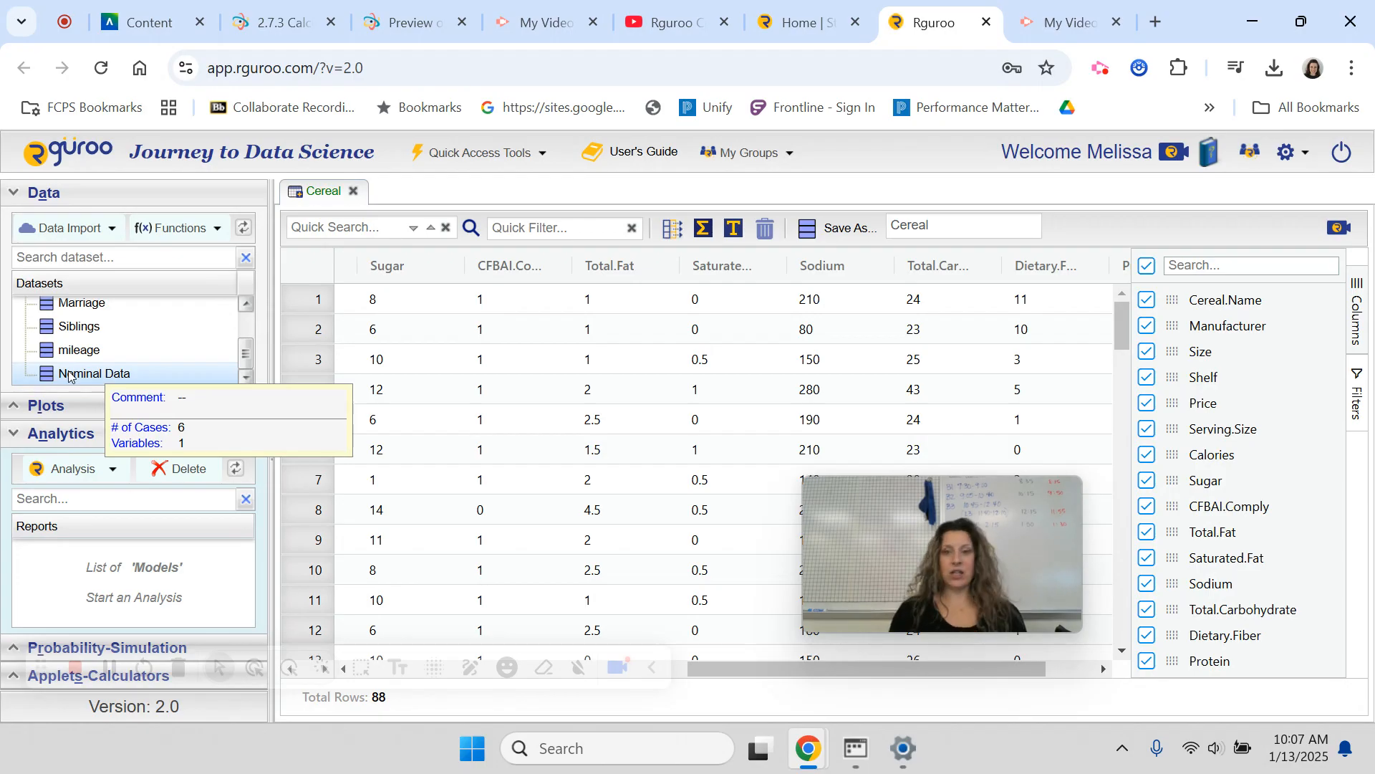
{"action": "double_click", "coordinate": [69, 374]}
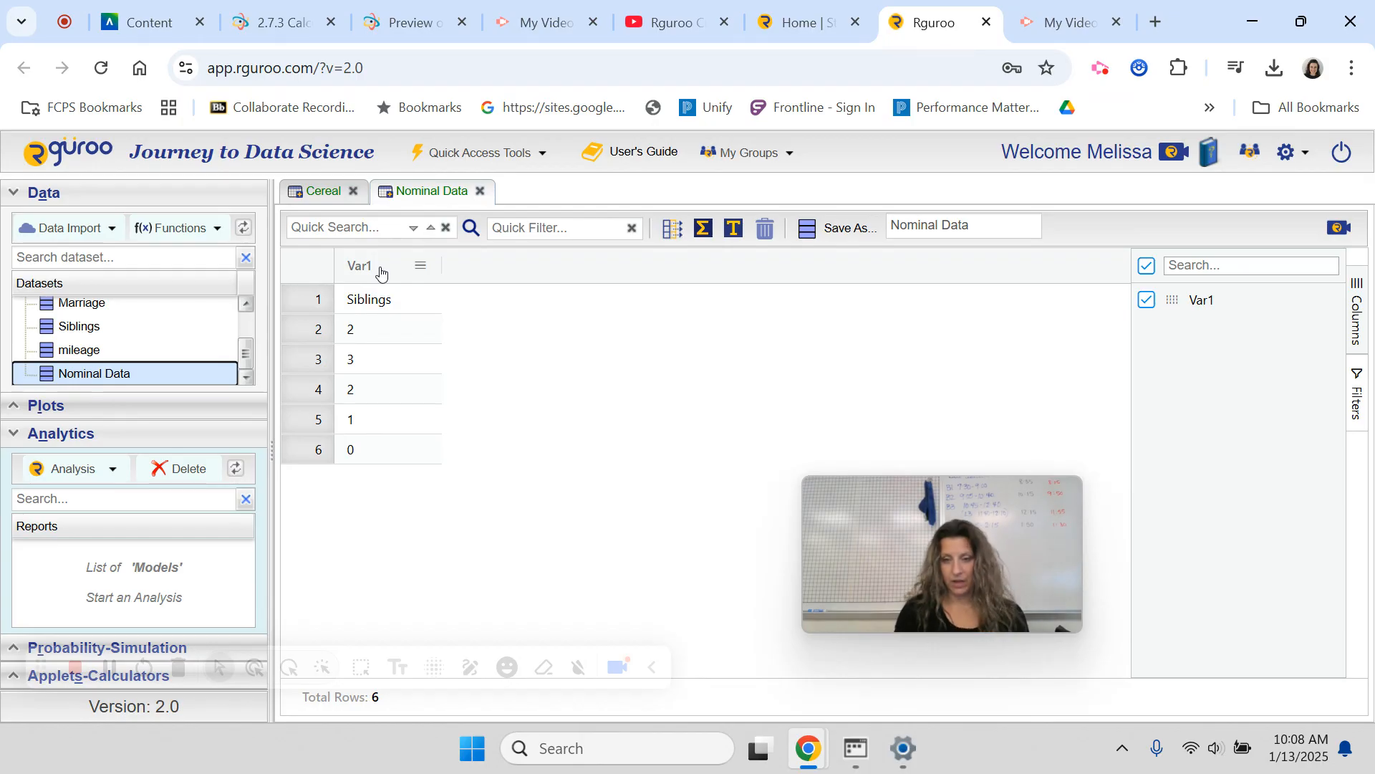
Try to set the type of Var1 to Numerical in its variable properties, closing the variable management dialog when done
{"action": "left_click", "coordinate": [680, 237]}
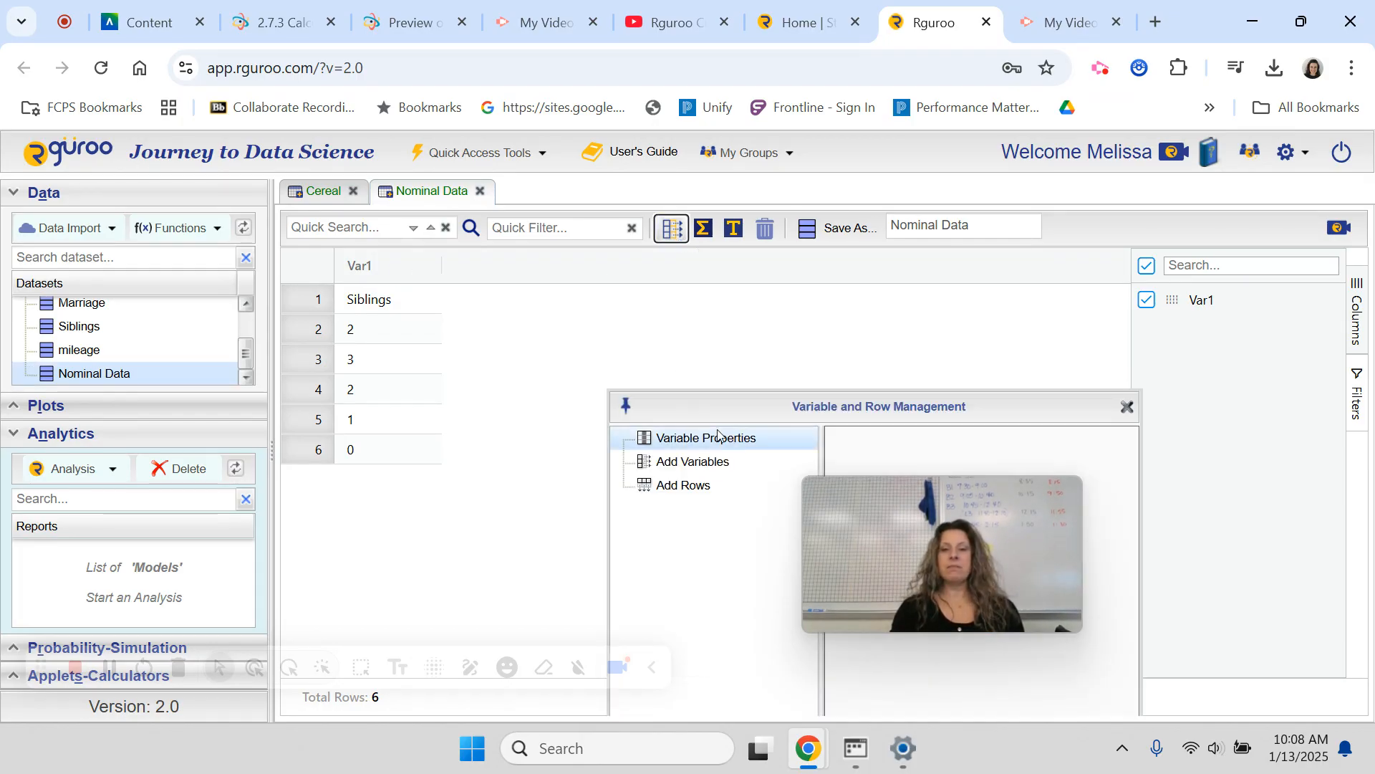
{"action": "left_click", "coordinate": [710, 440]}
{"action": "left_click_drag", "start_coordinate": [763, 402], "coordinate": [619, 141]}
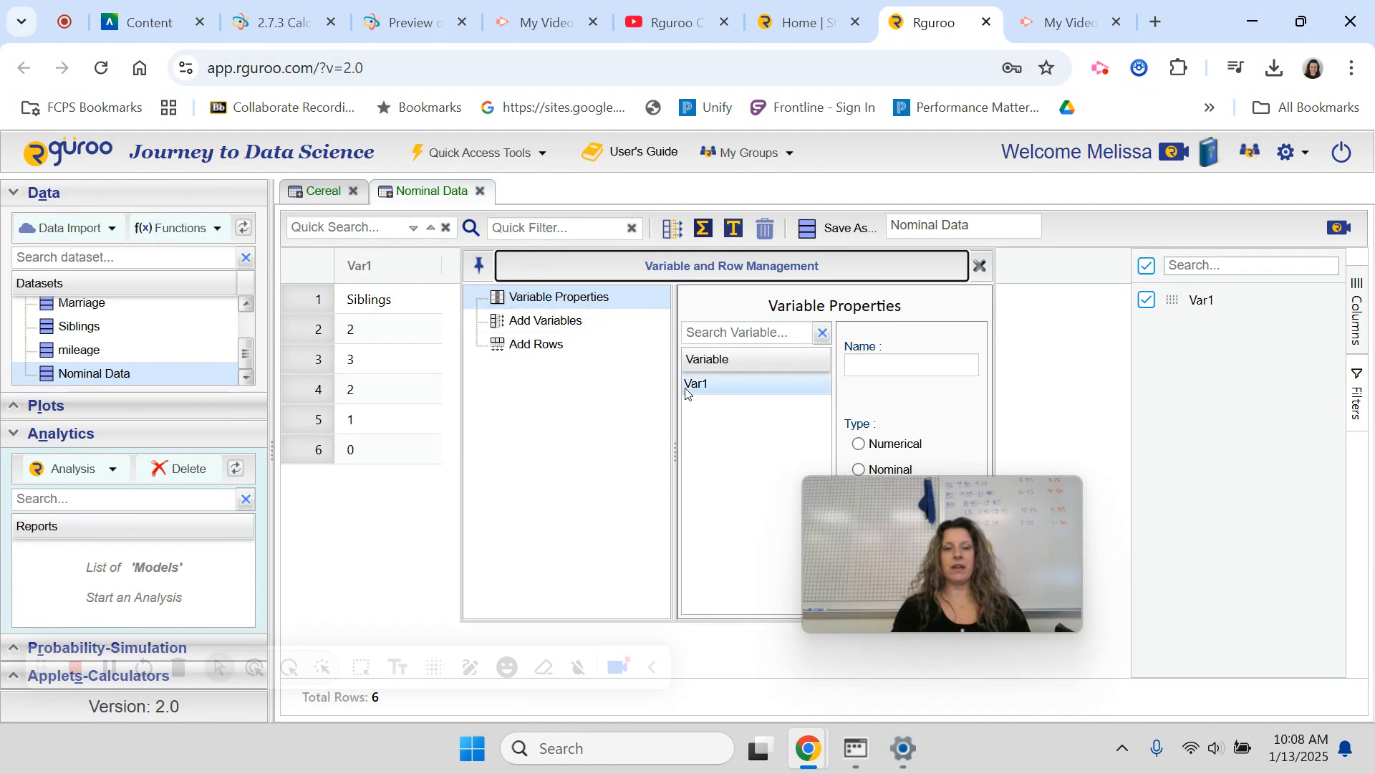
{"action": "left_click", "coordinate": [726, 384]}
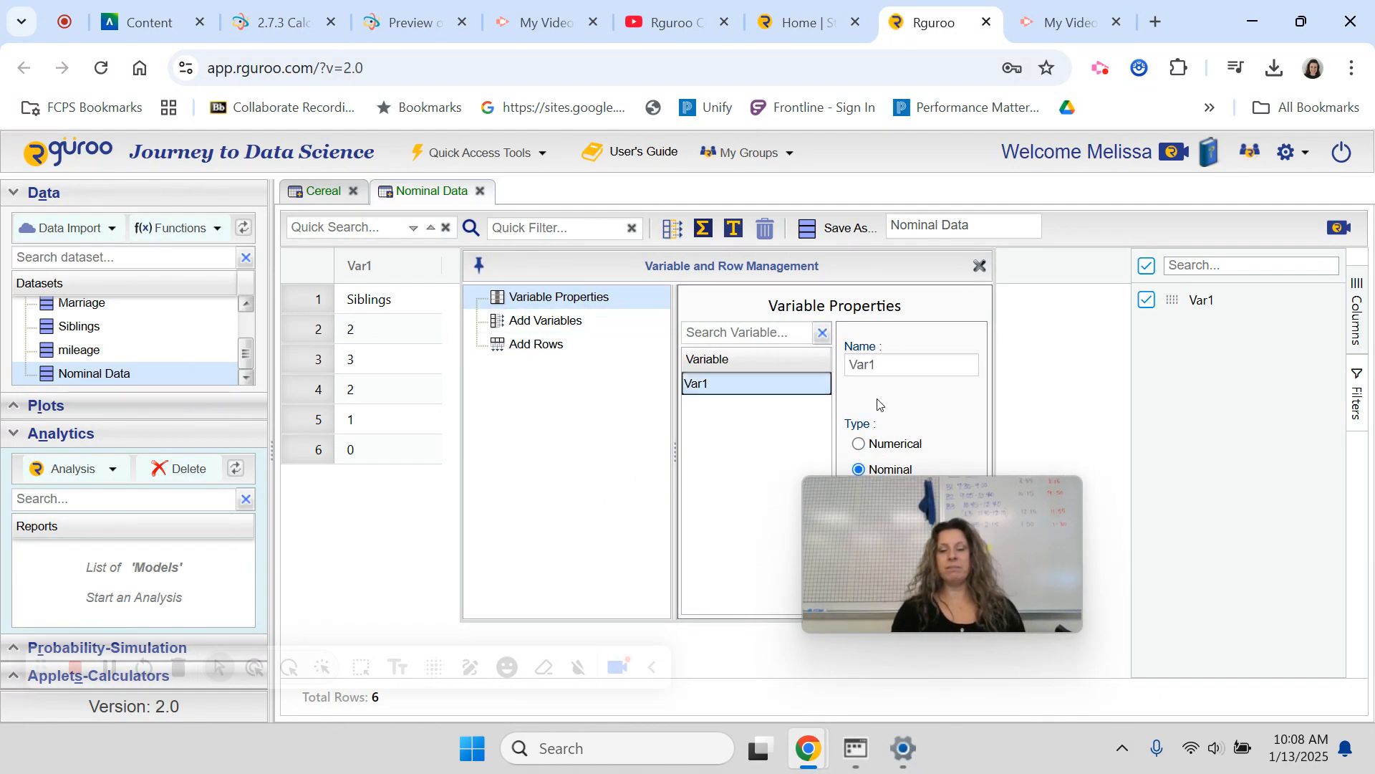
{"action": "left_click_drag", "start_coordinate": [841, 257], "coordinate": [662, 262]}
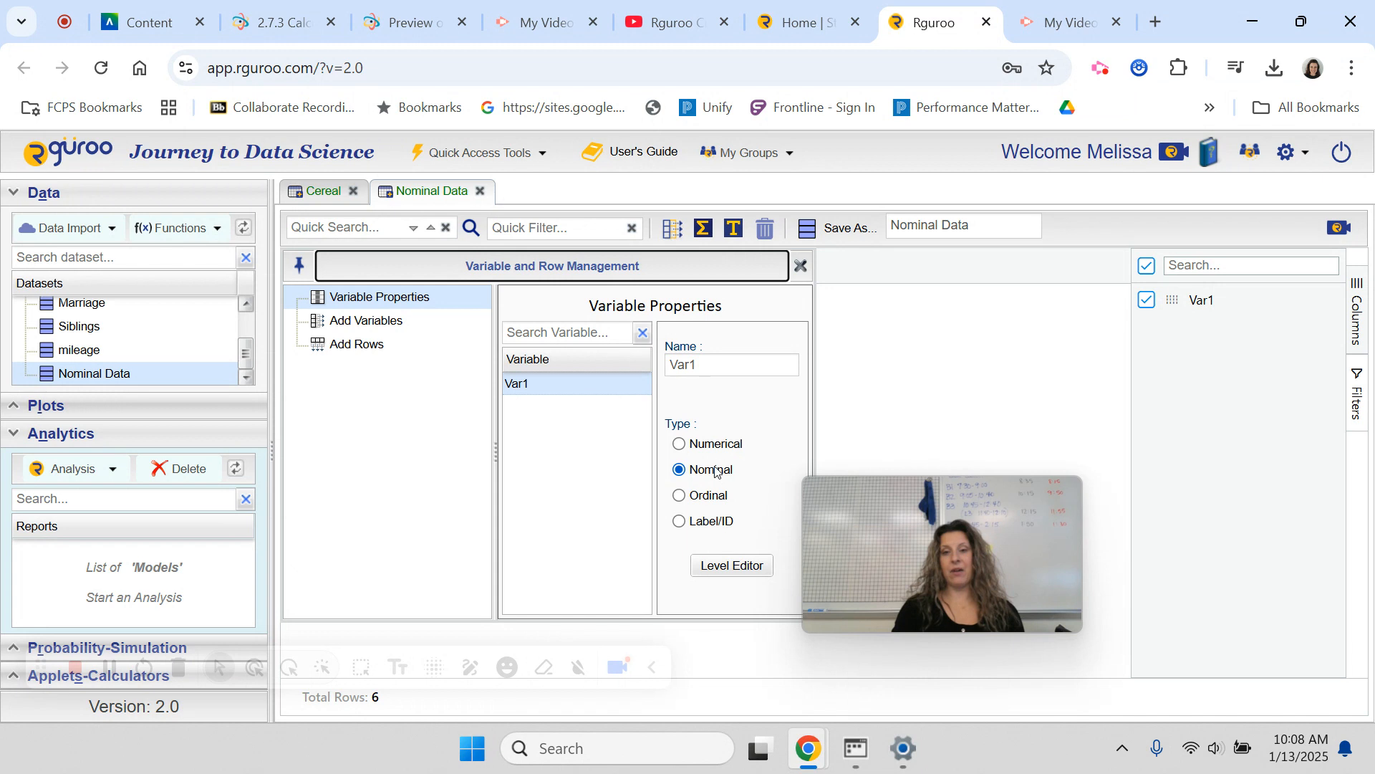
{"action": "left_click", "coordinate": [714, 445]}
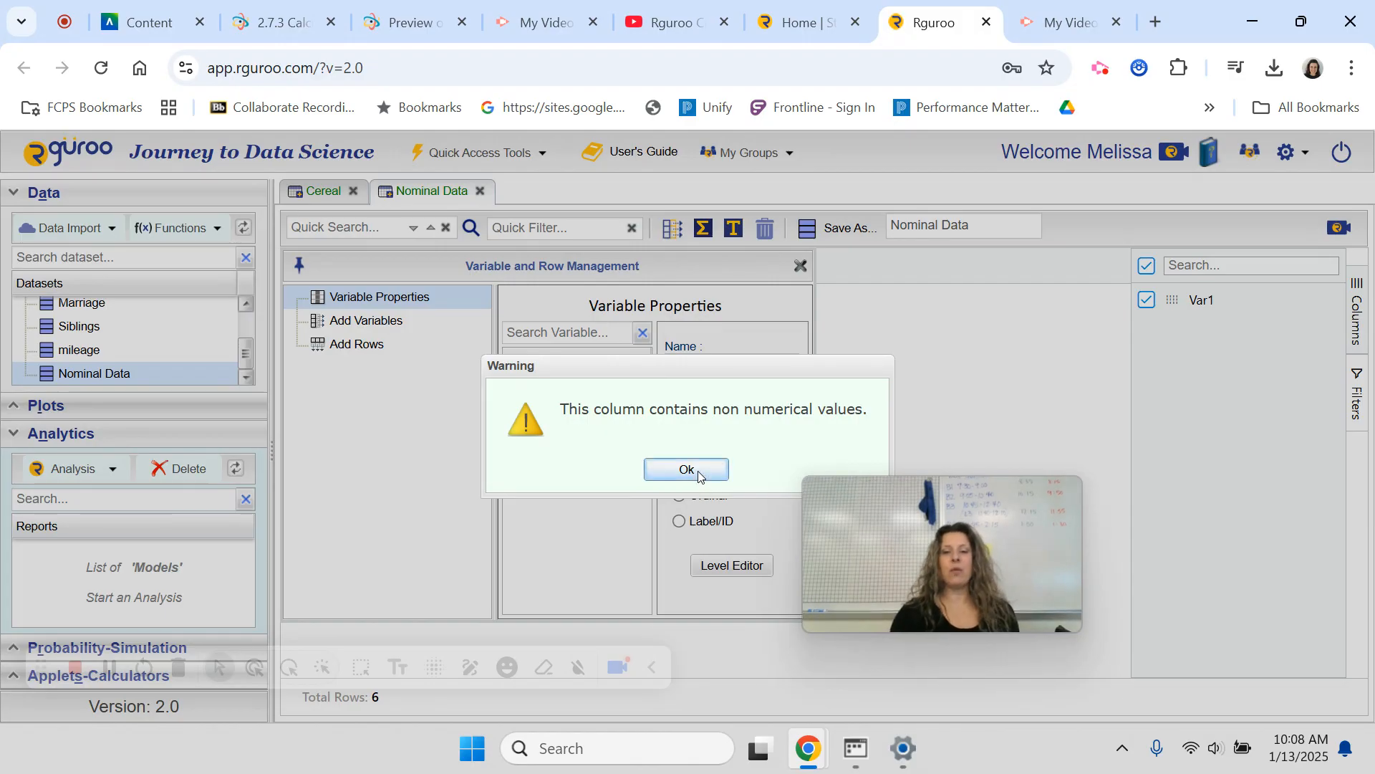
{"action": "left_click", "coordinate": [687, 469]}
{"action": "left_click", "coordinate": [800, 267]}
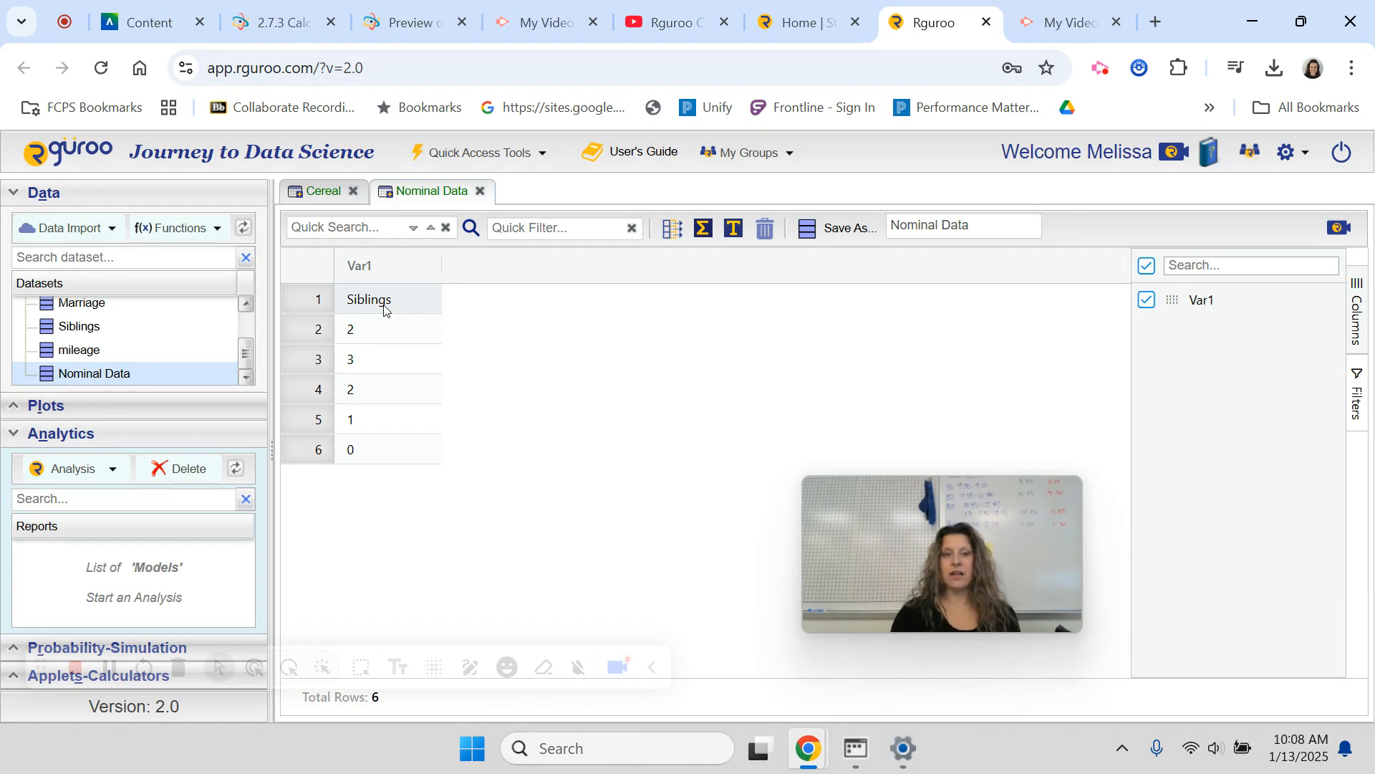
Delete the first data row containing the text Siblings and rename the variable Var1 to Siblings
{"action": "right_click", "coordinate": [310, 304]}
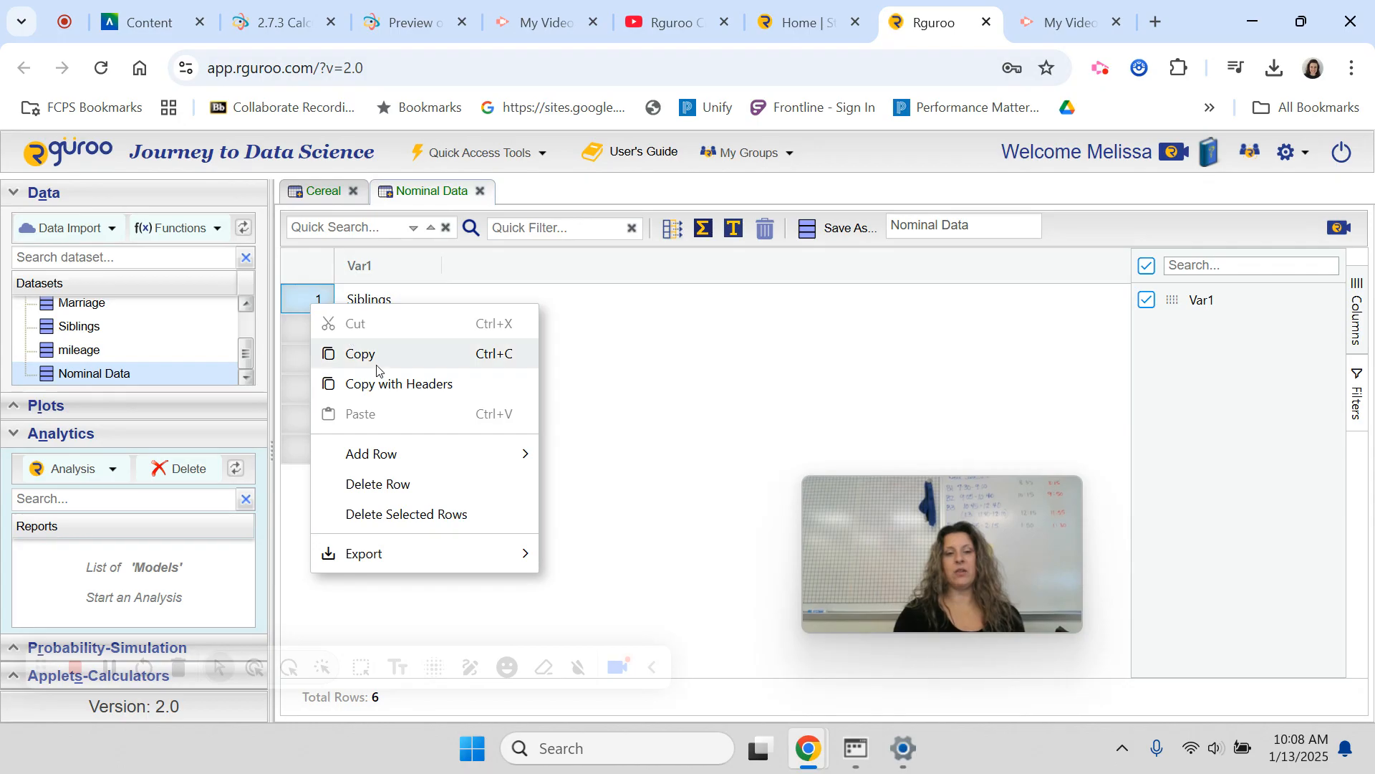
{"action": "left_click", "coordinate": [381, 486]}
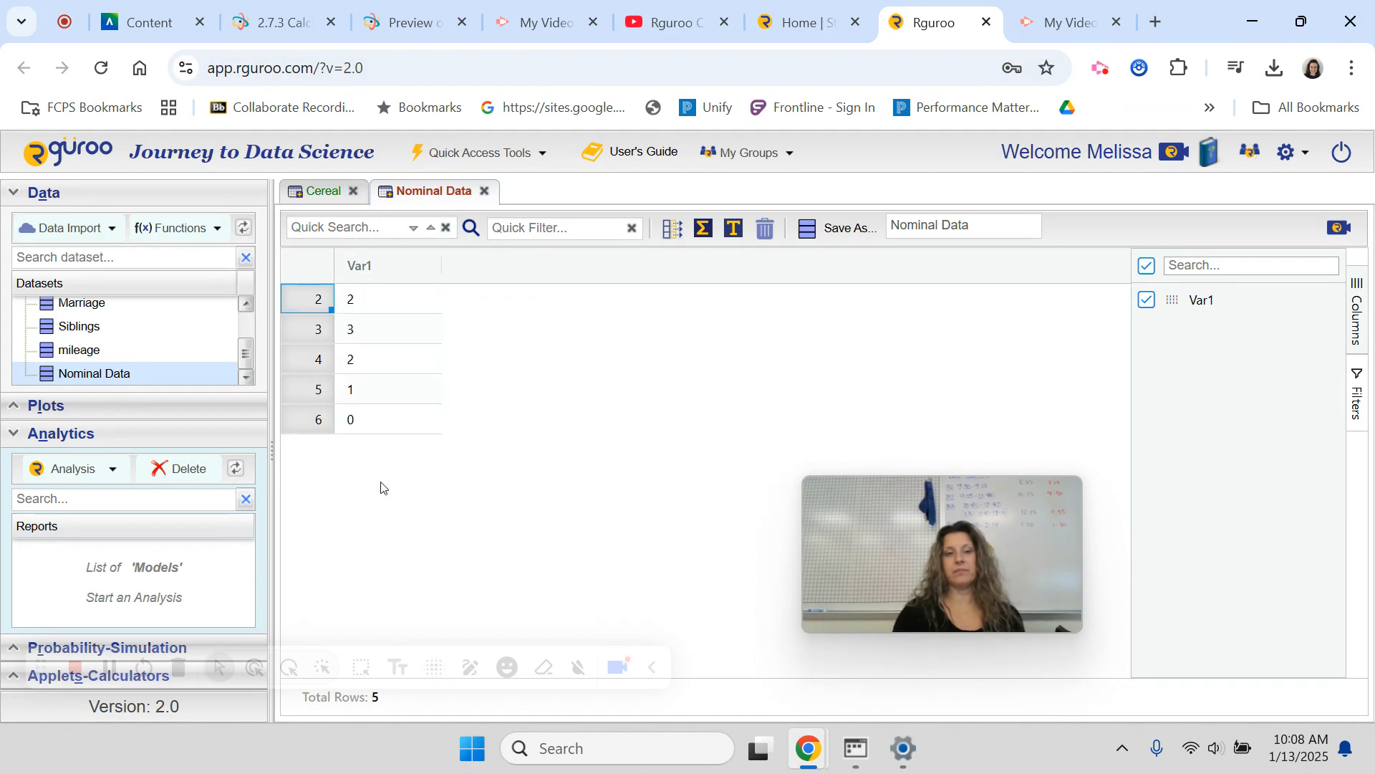
{"action": "left_click", "coordinate": [422, 274]}
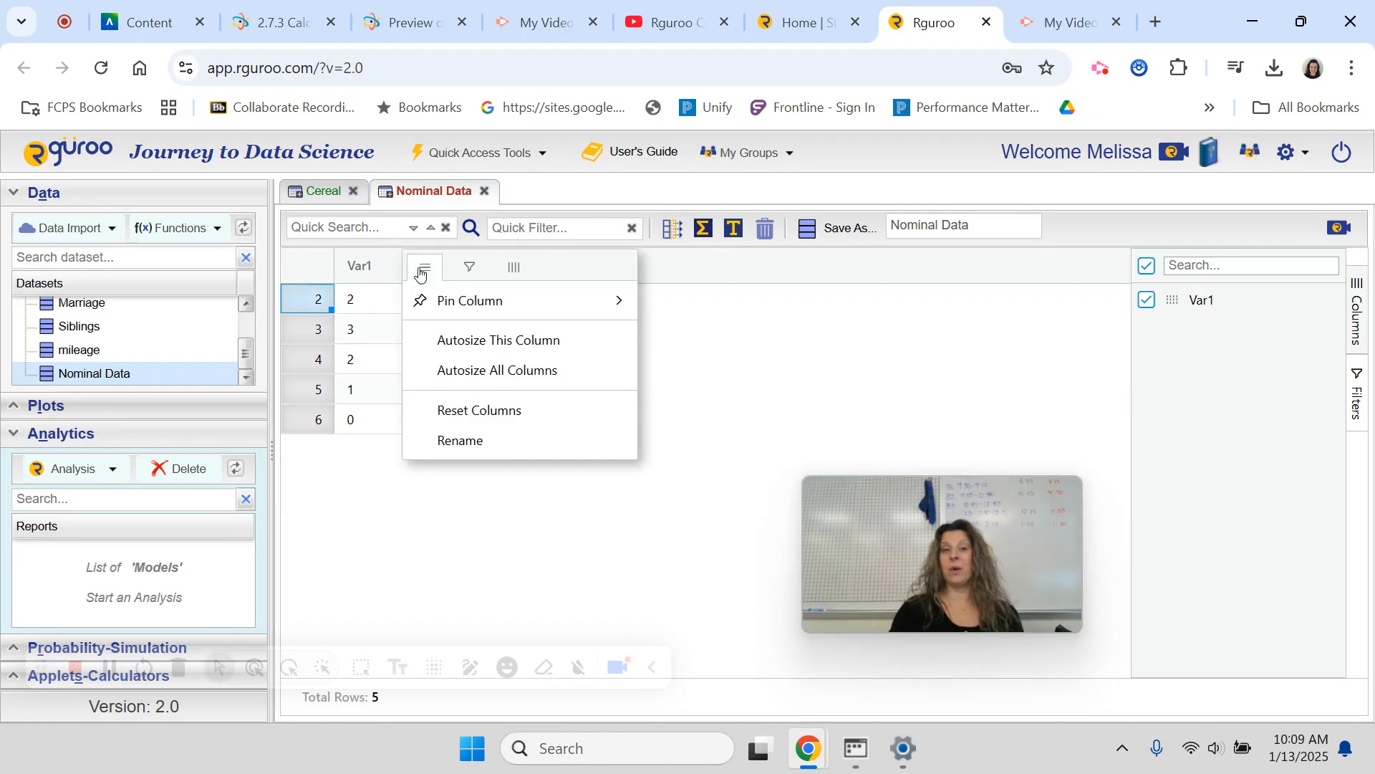
{"action": "left_click", "coordinate": [464, 440]}
{"action": "type", "text": "Sib"}
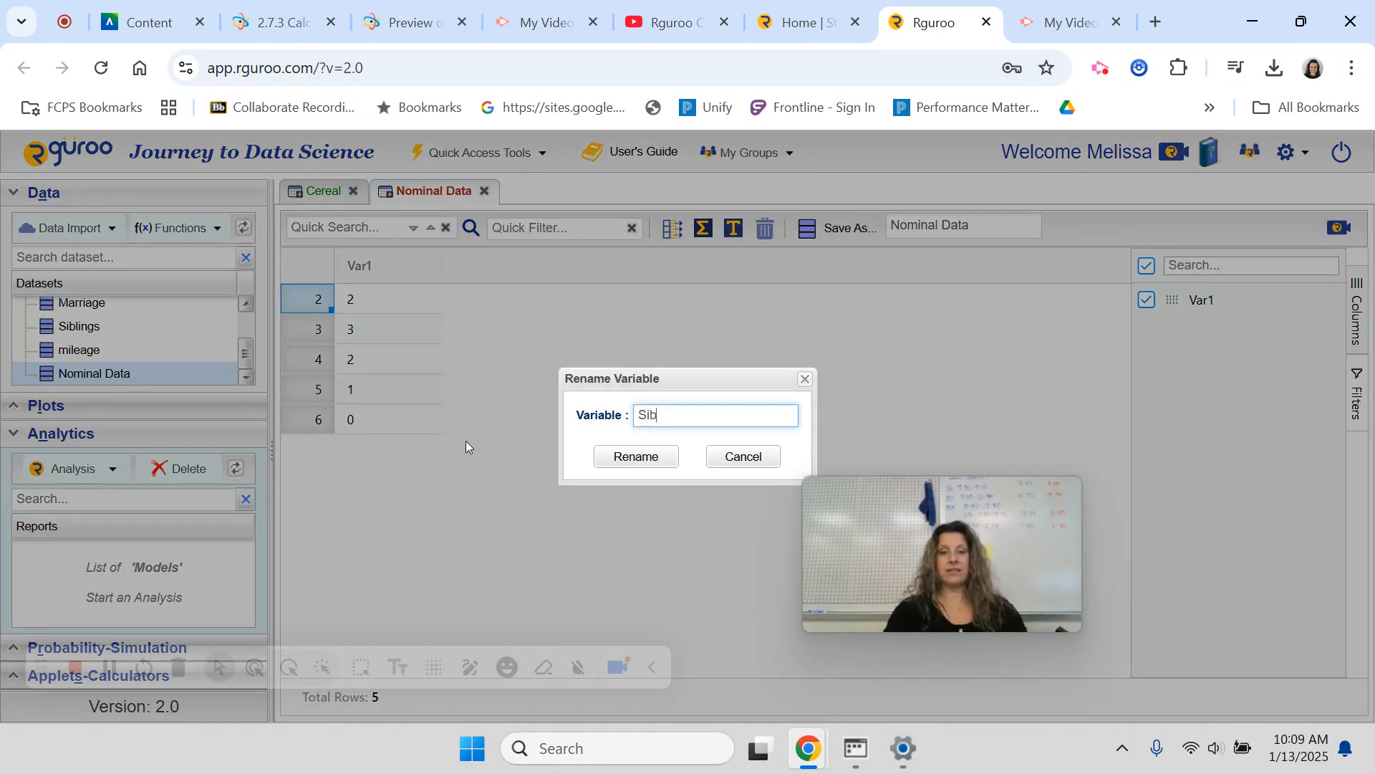
{"action": "type", "text": "lings"}
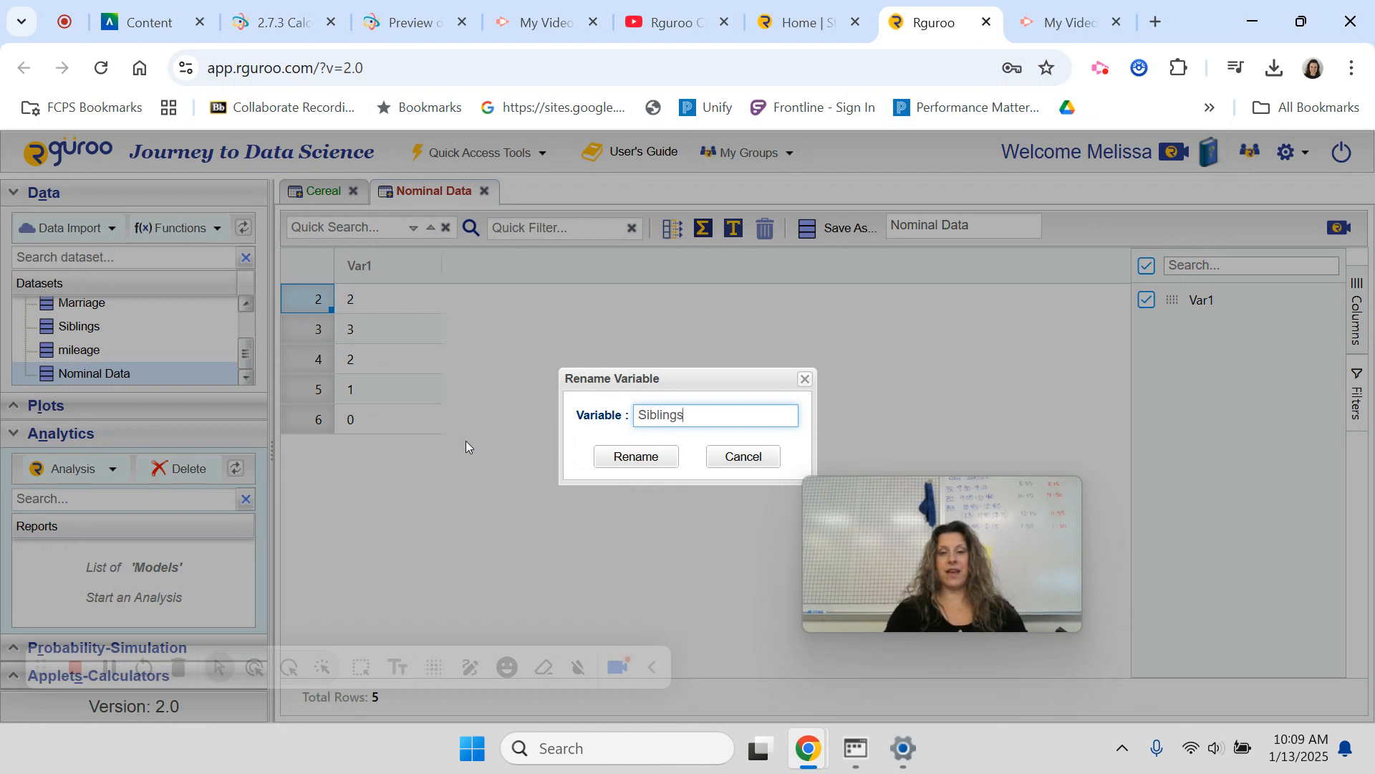
{"action": "left_click", "coordinate": [620, 457]}
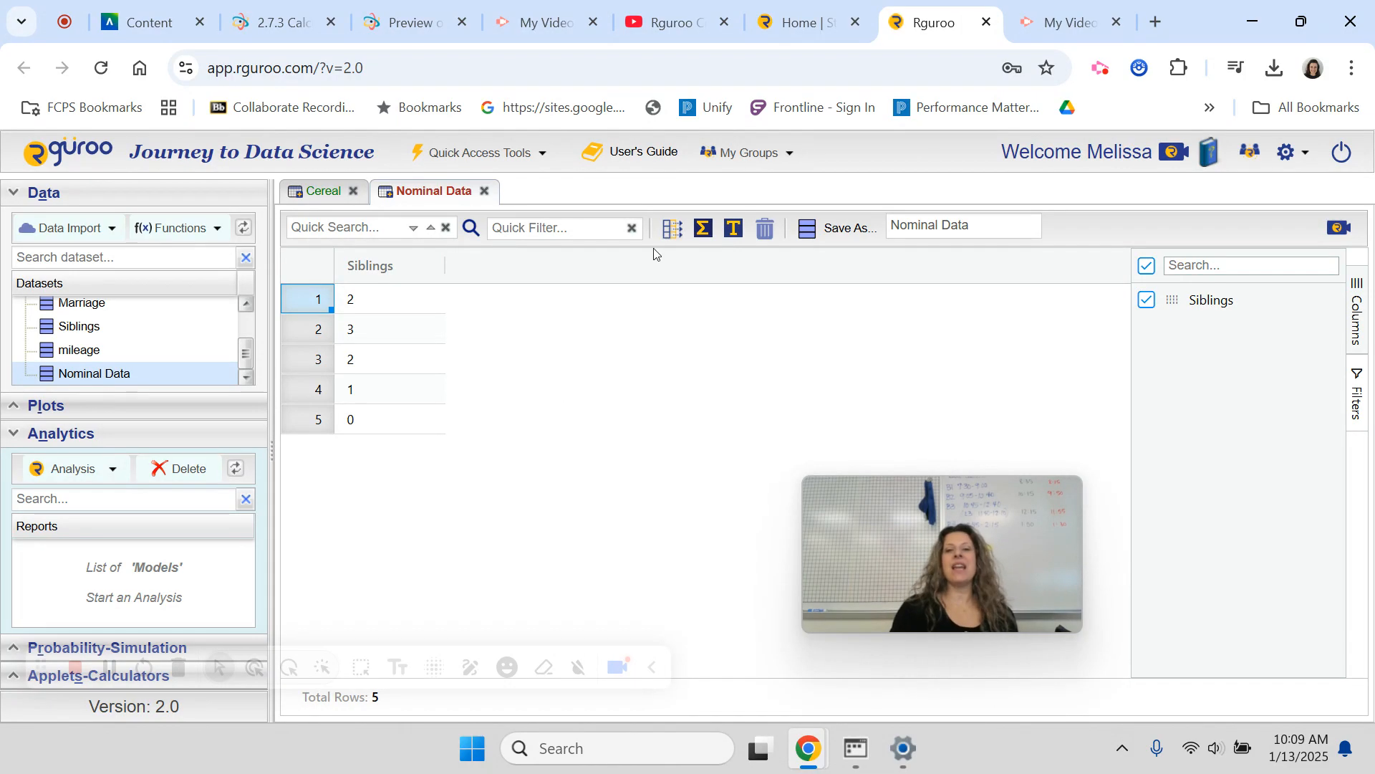
Set the Siblings variable's type to Numerical and check its levels in the Level Editor, closing both dialogs when done
{"action": "left_click", "coordinate": [673, 233]}
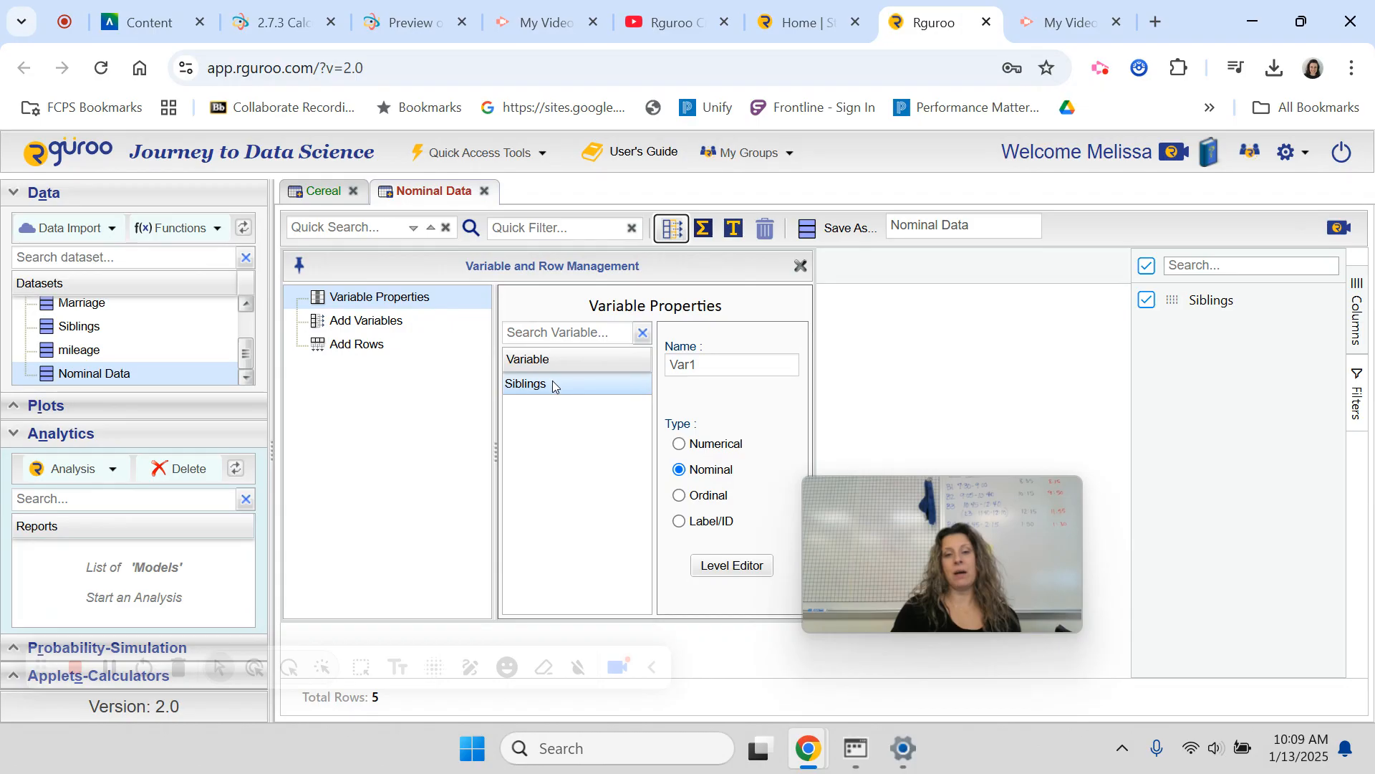
{"action": "left_click", "coordinate": [680, 445]}
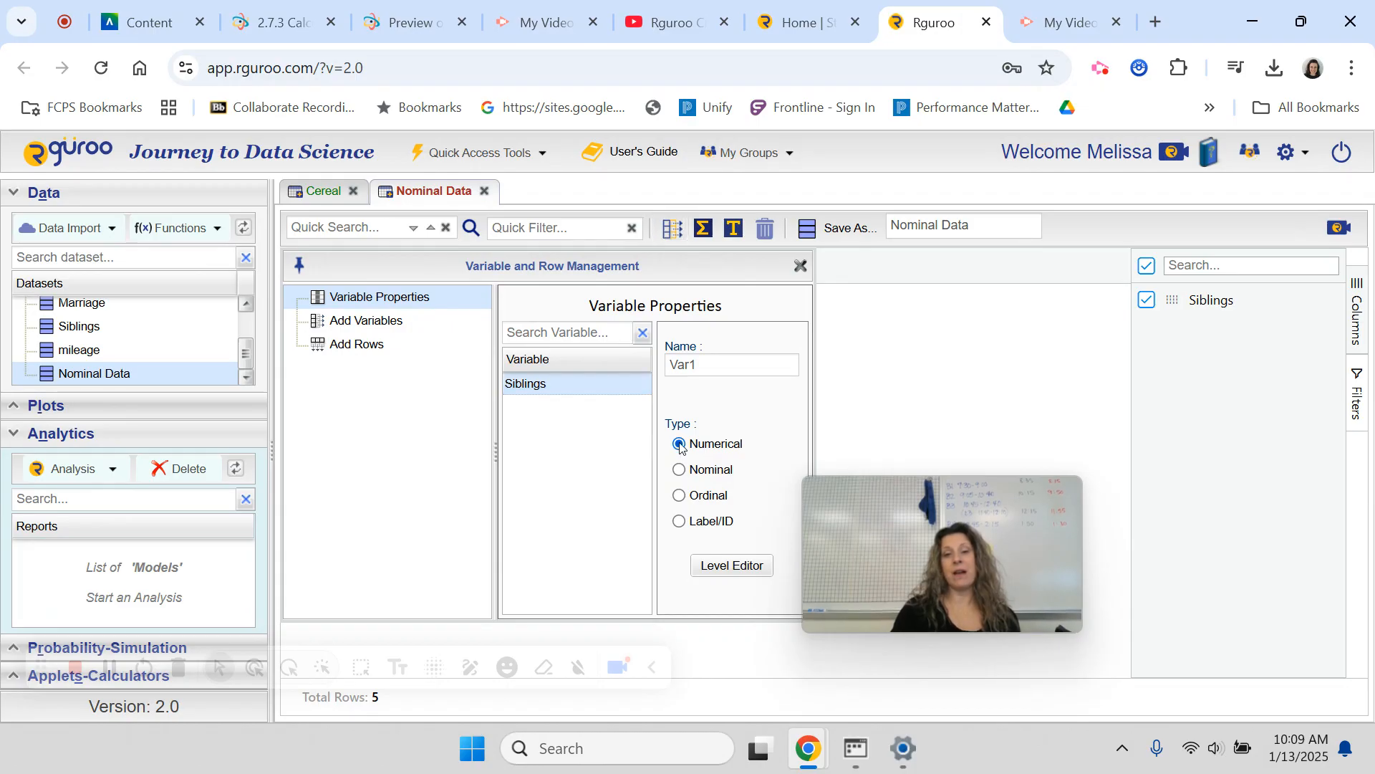
{"action": "left_click", "coordinate": [720, 571]}
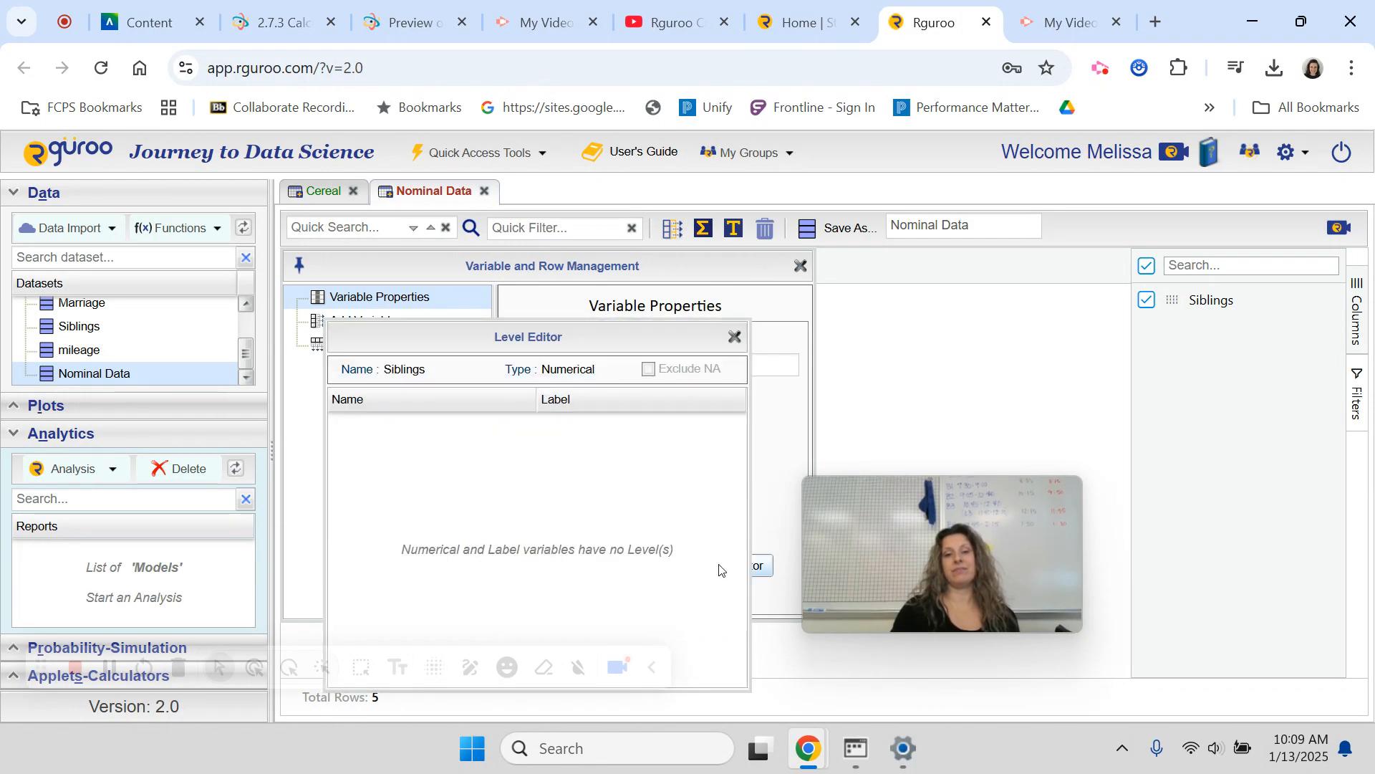
{"action": "left_click", "coordinate": [735, 337]}
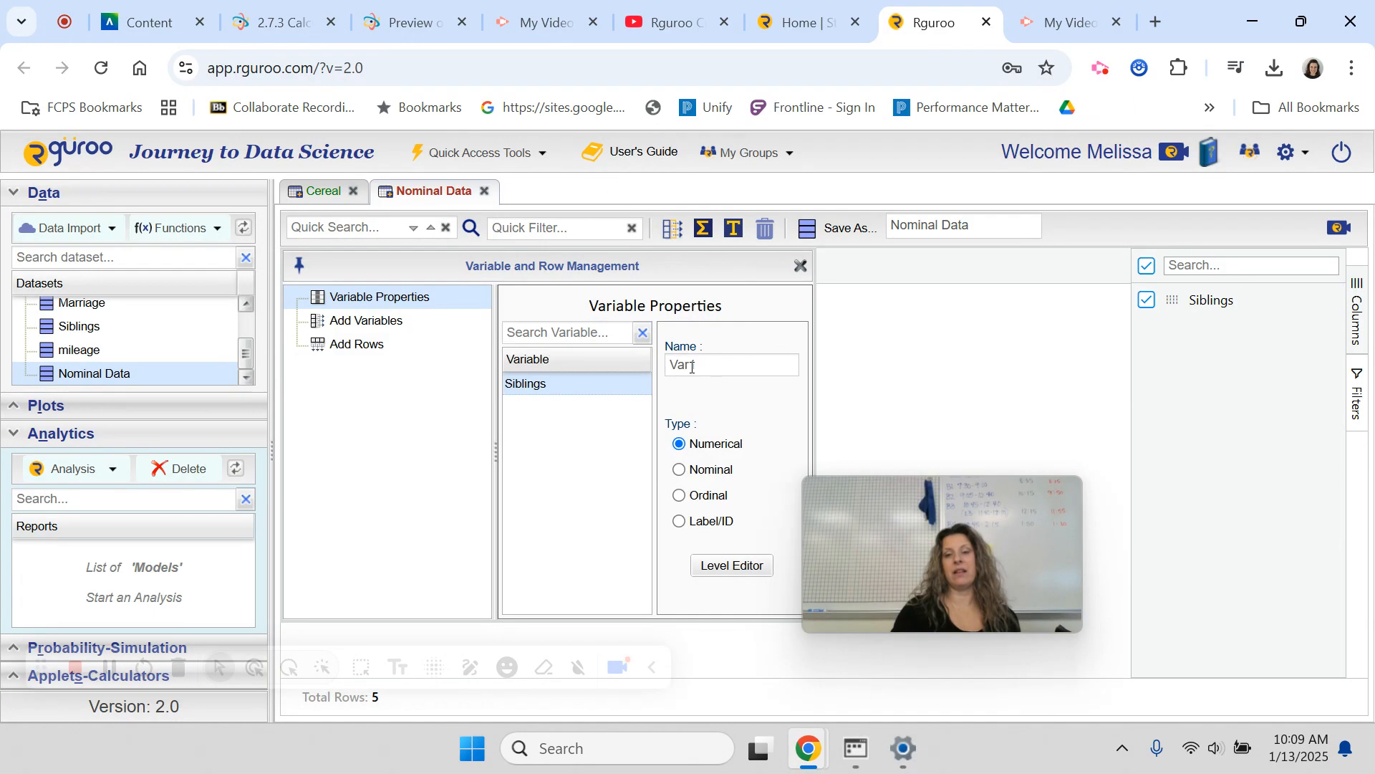
{"action": "left_click", "coordinate": [800, 268]}
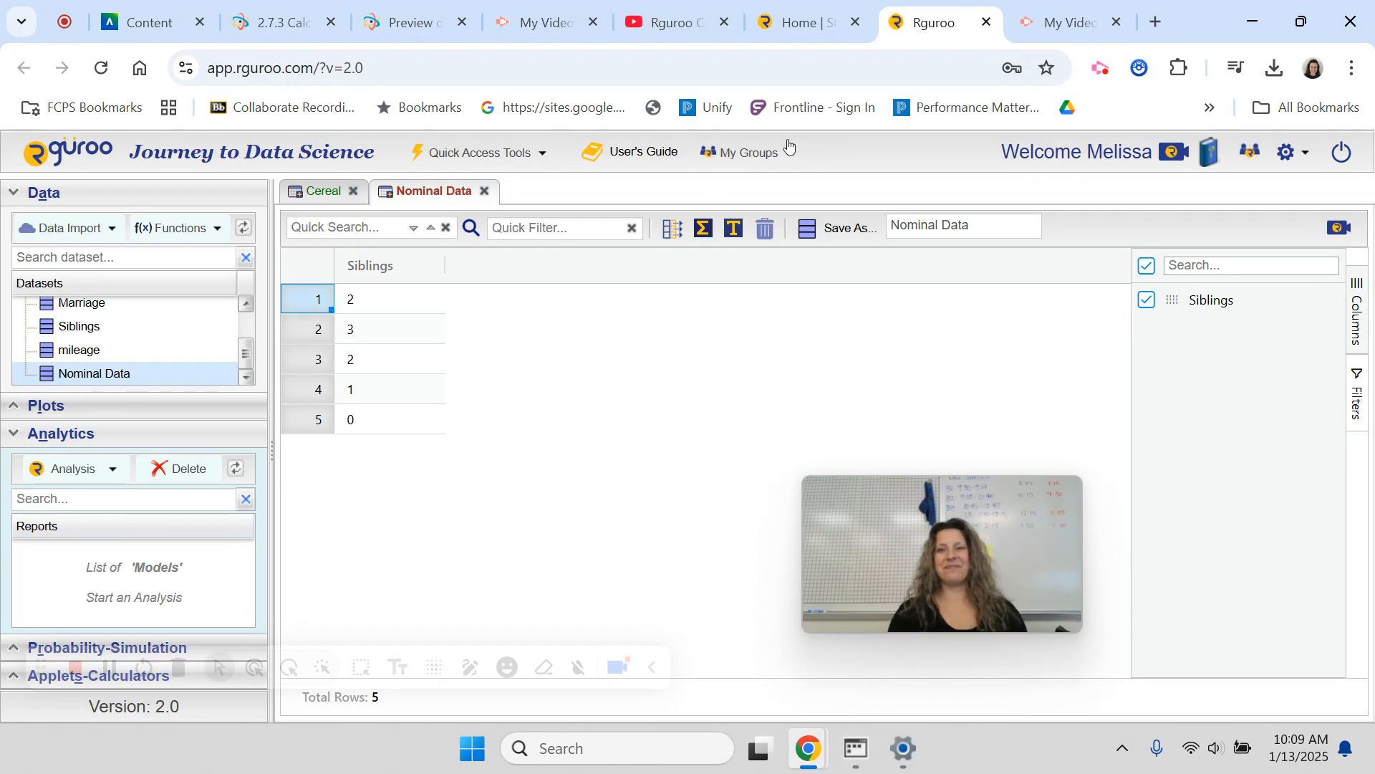
{"action": "left_click", "coordinate": [1099, 72]}
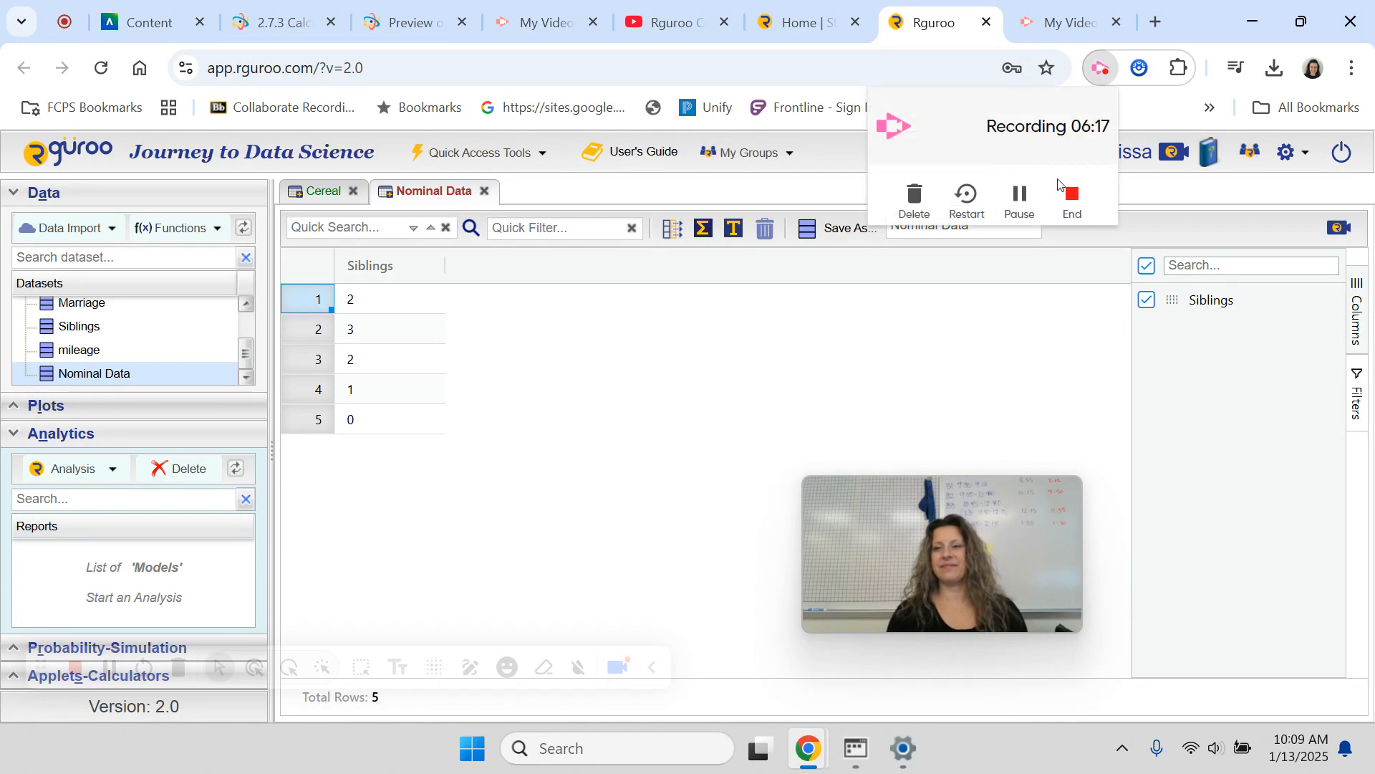